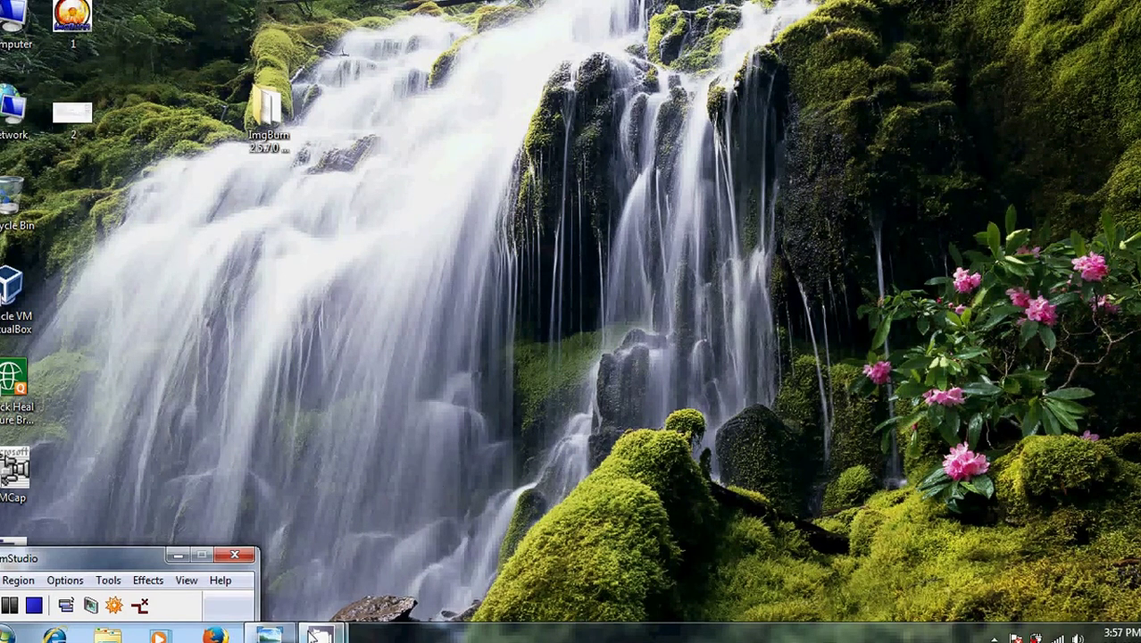
- View the ImgBurn logo picture in the photo viewer and return to the desktop
click(269, 635)
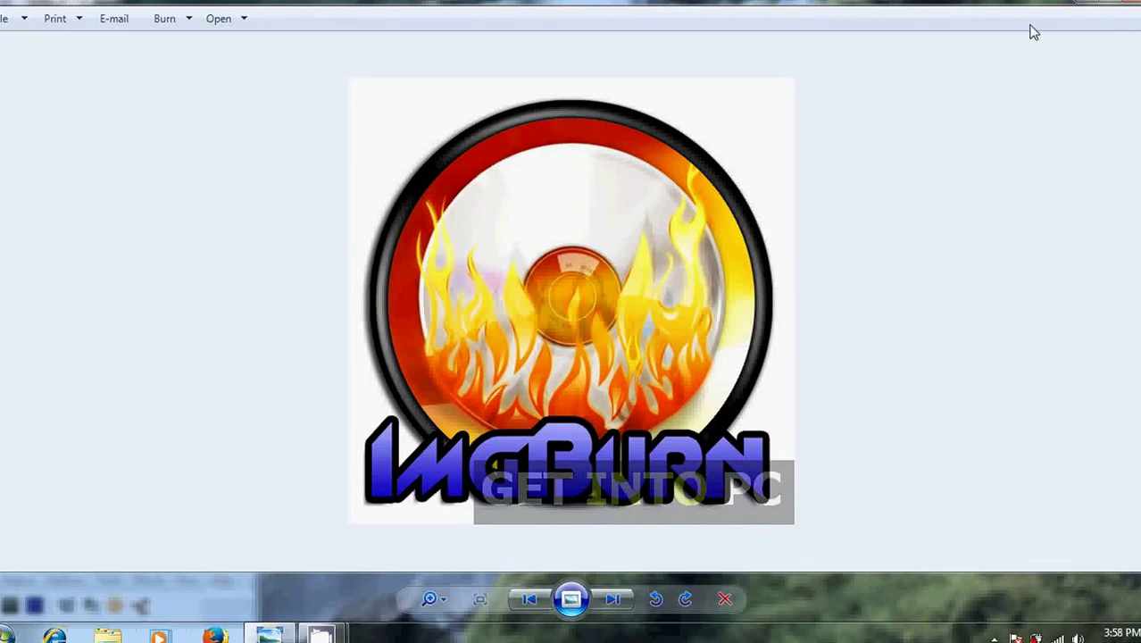
click(1127, 2)
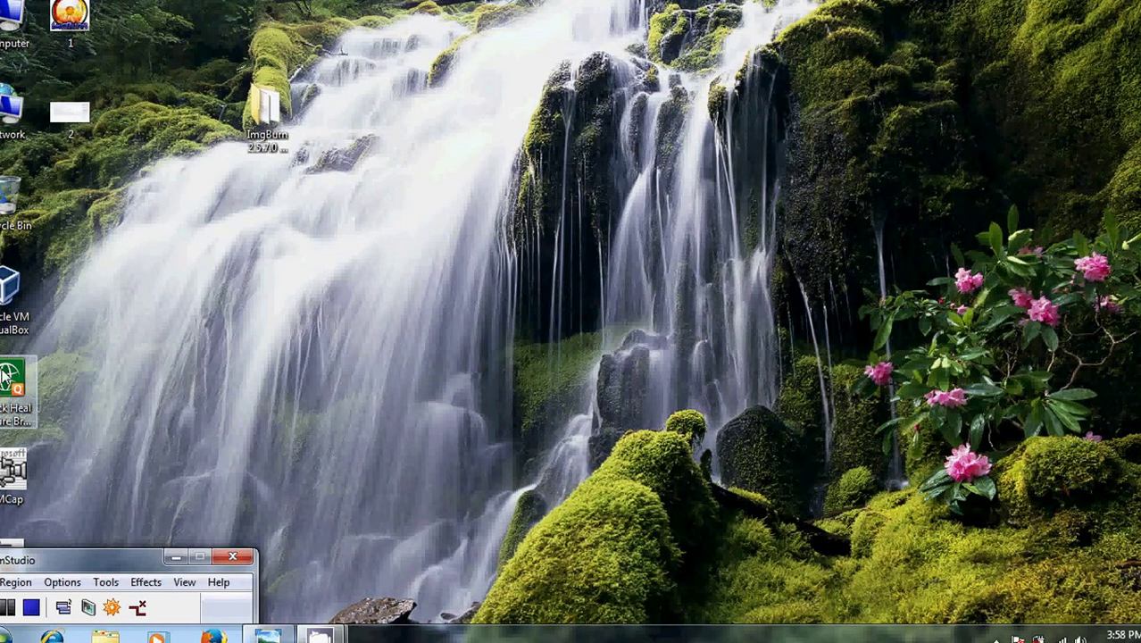
- Launch Firefox through Quick Heal Secure Browse and open the Google home page
click(4, 377)
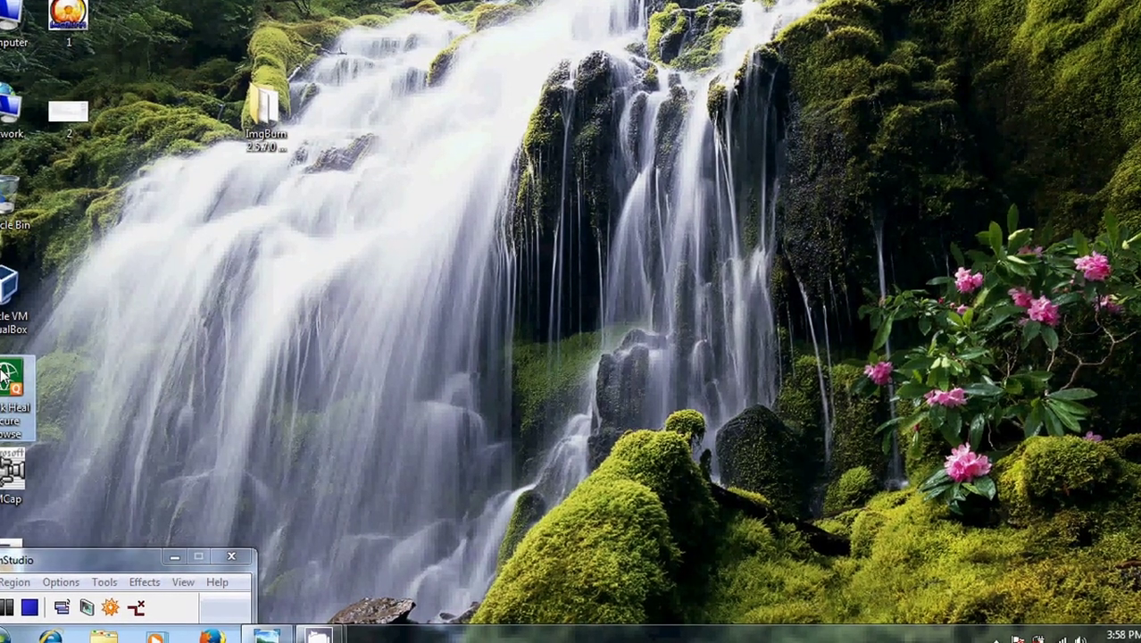
double_click(5, 377)
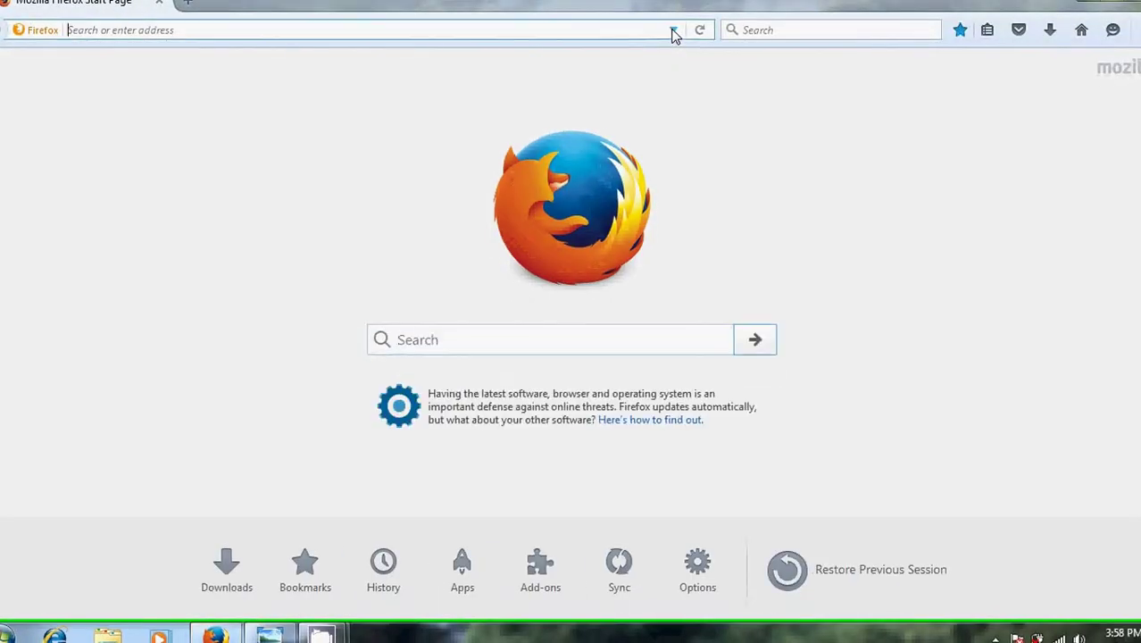
click(674, 34)
click(591, 63)
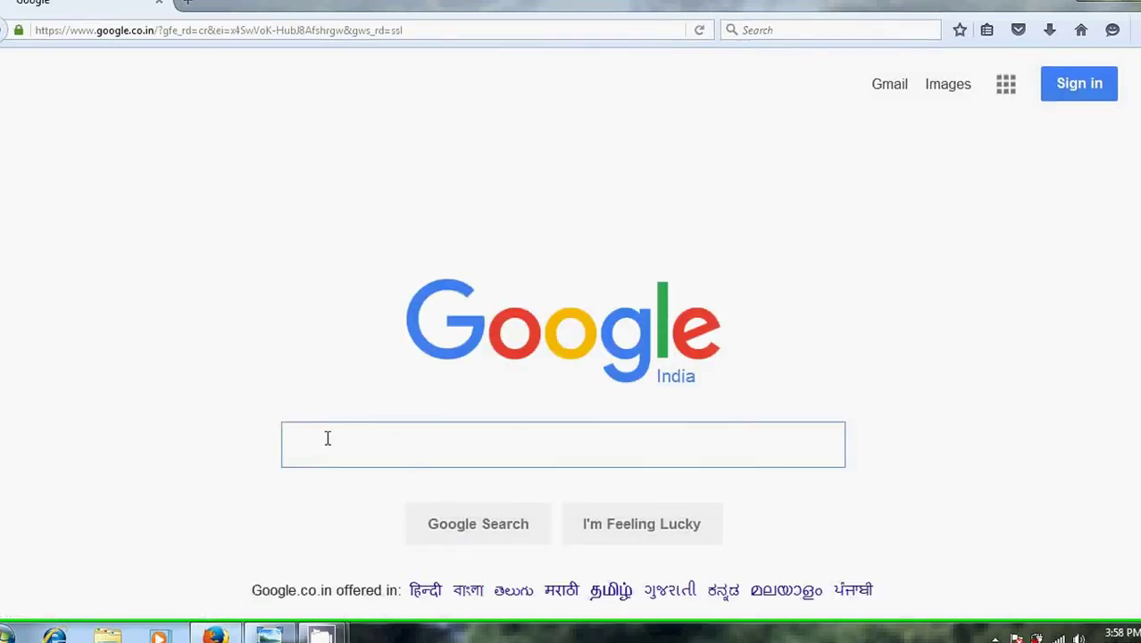
- Search Google for "imgburn free download"
text(img)
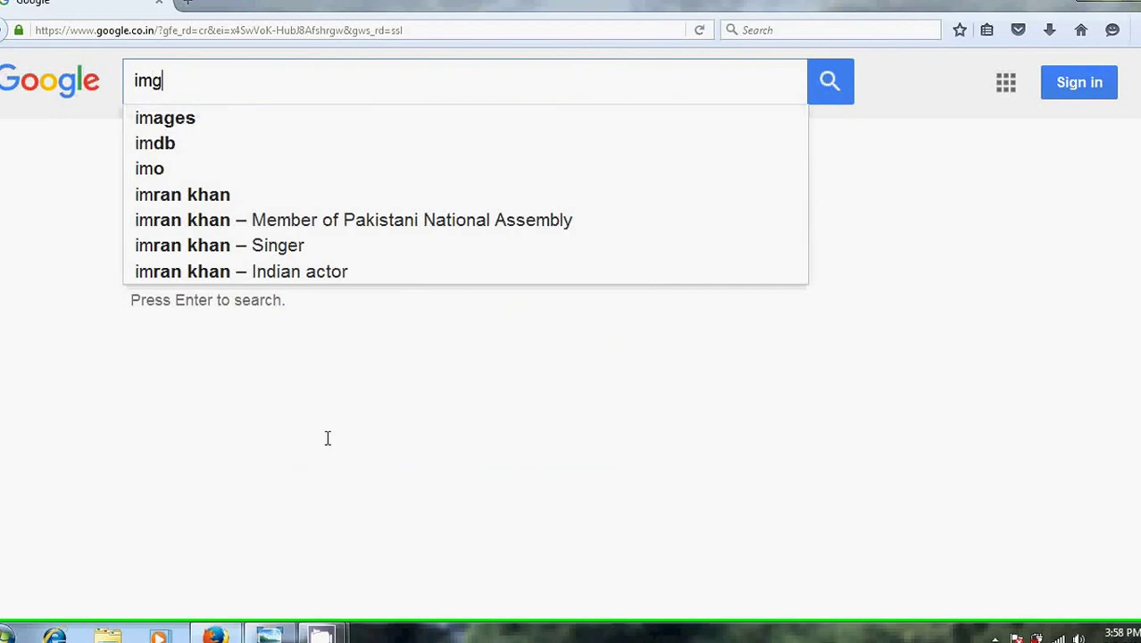
text(bur)
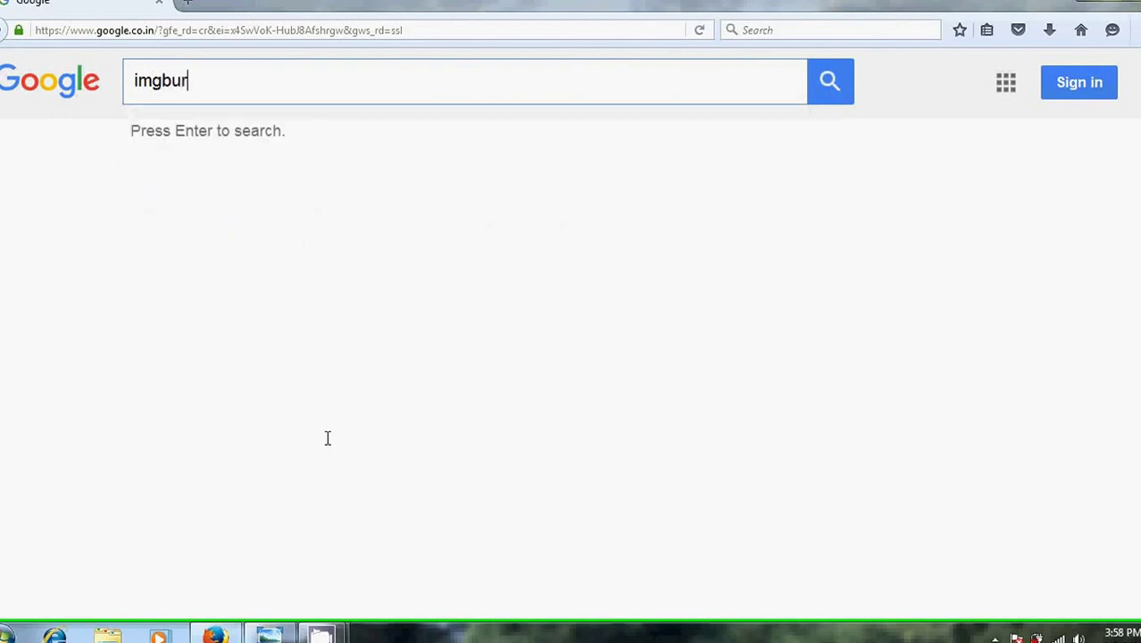
text(n)
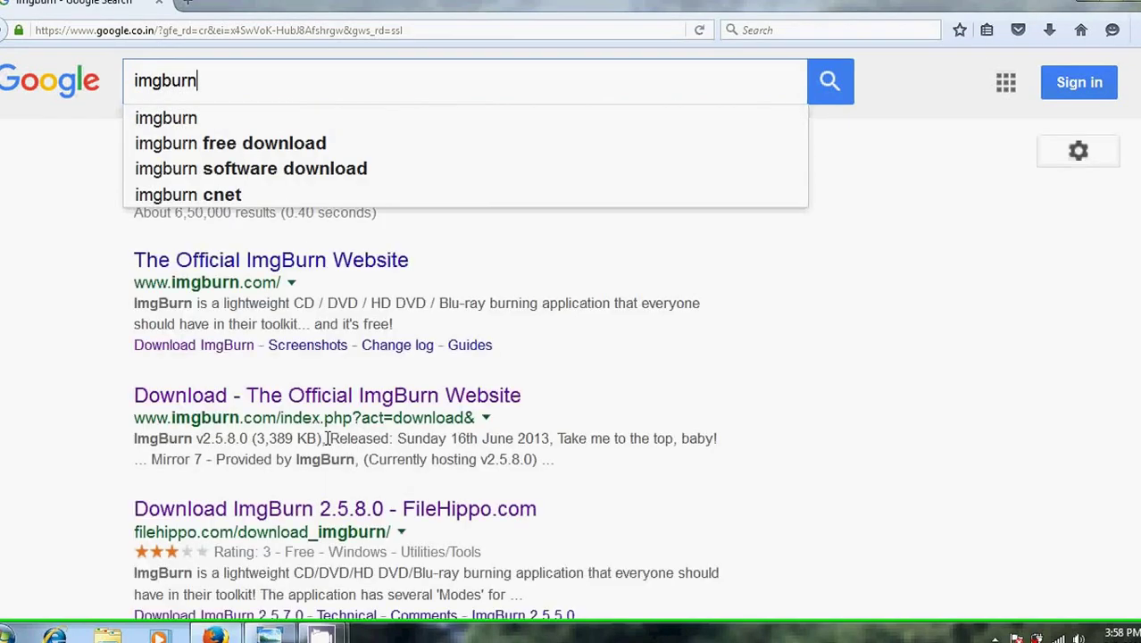
key(Down)
key(Down)
key(Return)
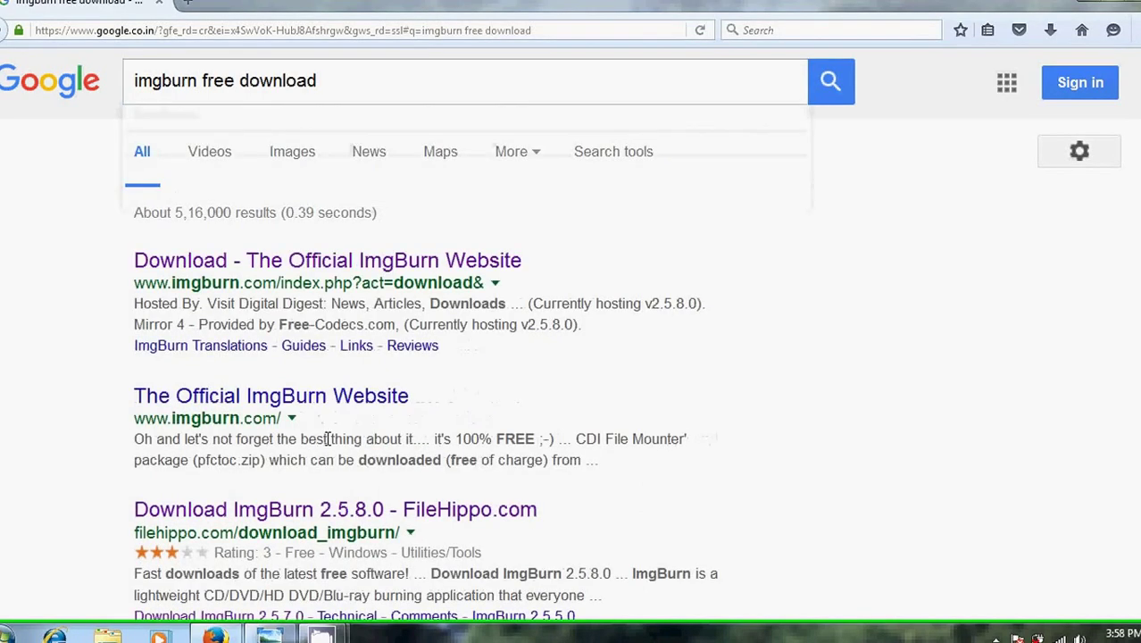
- Look at FileHippo's ImgBurn 2.5.8.0 download page, go back to the search results and minimise the browser
click(375, 520)
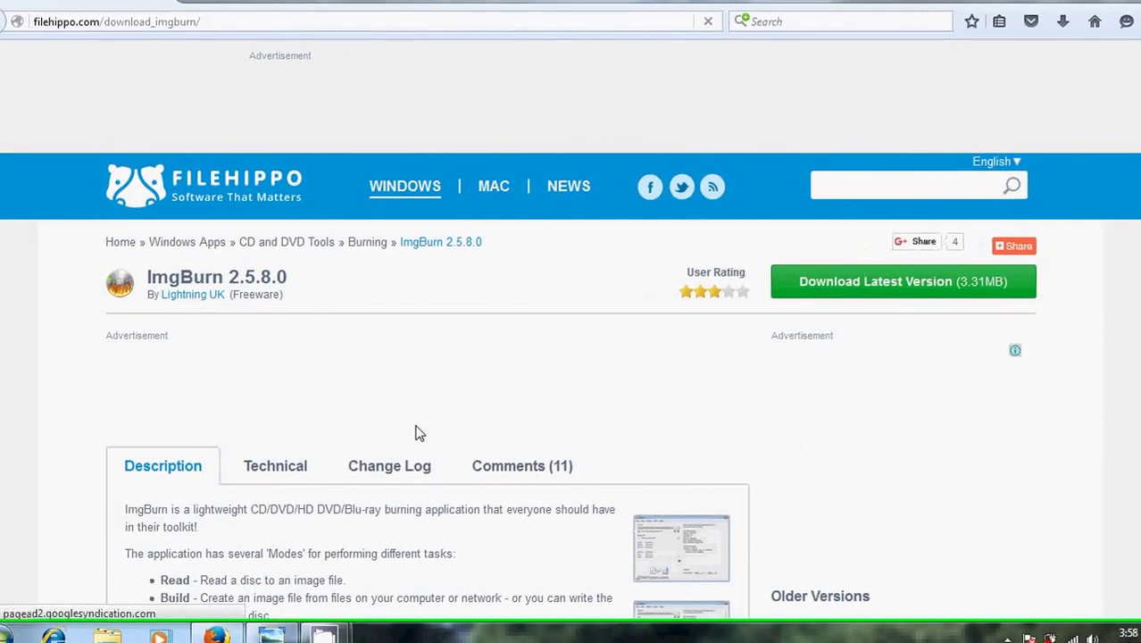
key(alt+Left)
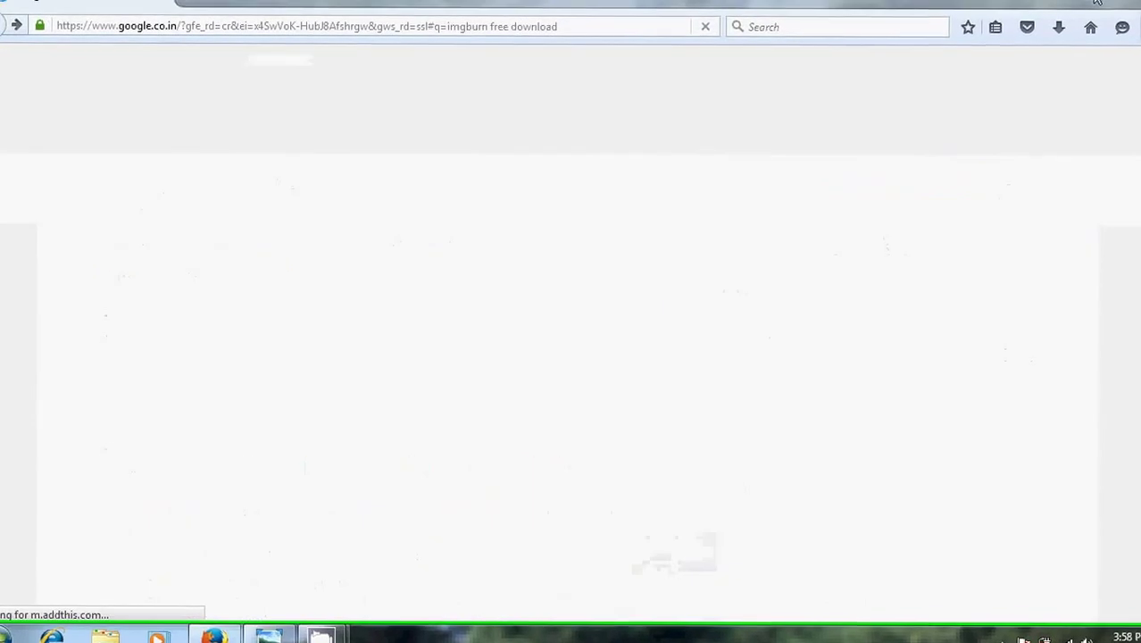
click(1097, 3)
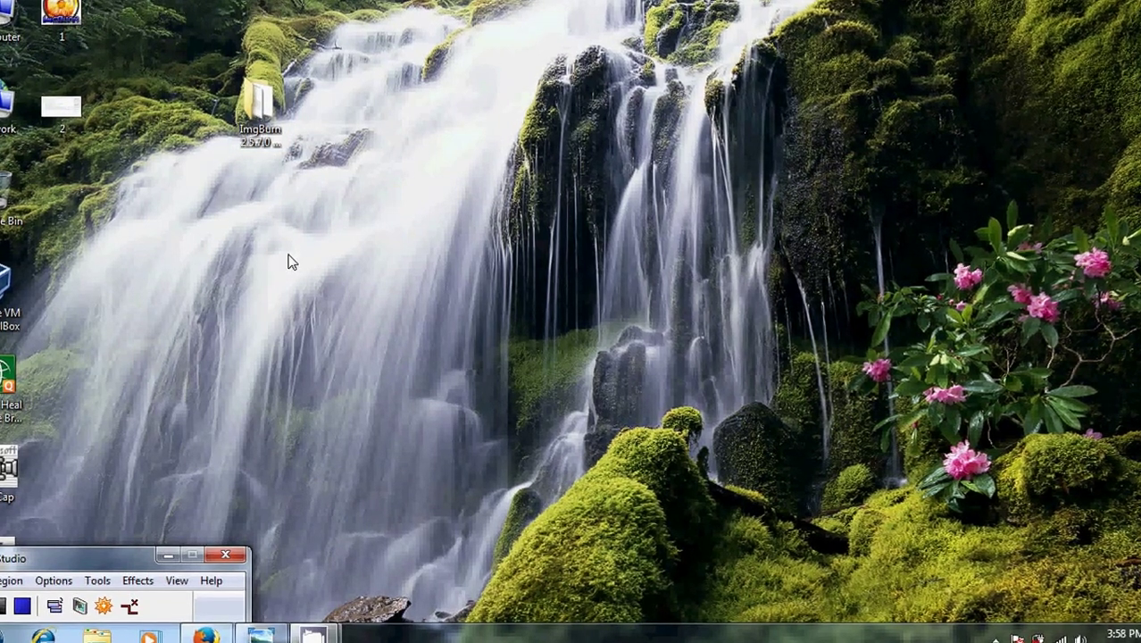
- Launch the SetupImgBurn_2.5.7.0 installer from the ImgBurn 2.5.7.0 folder on the desktop
click(273, 108)
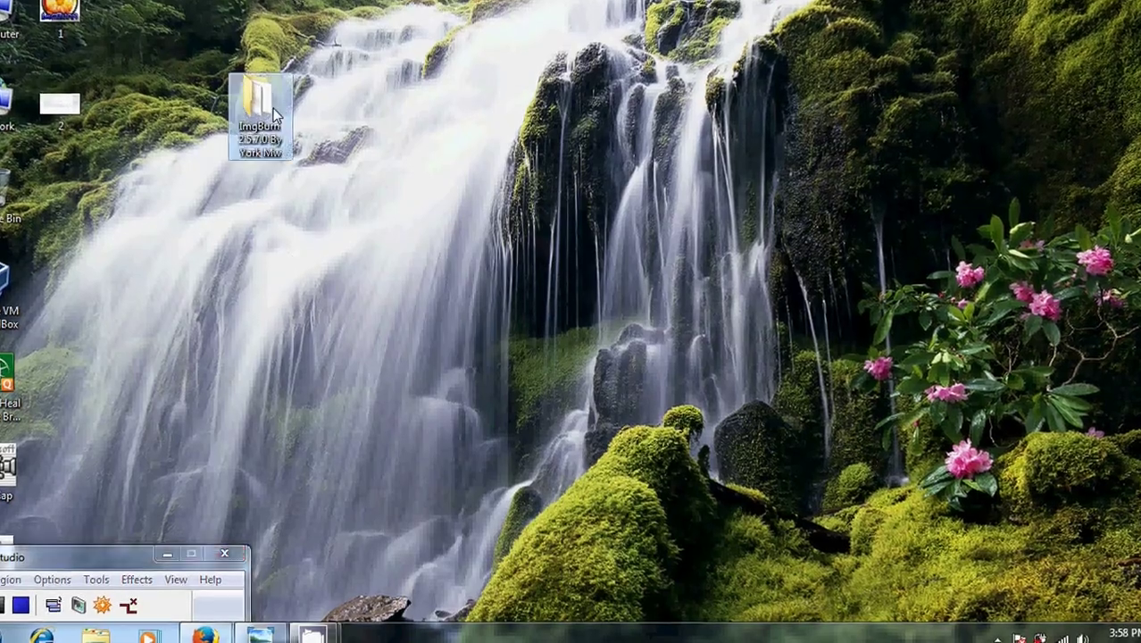
double_click(273, 109)
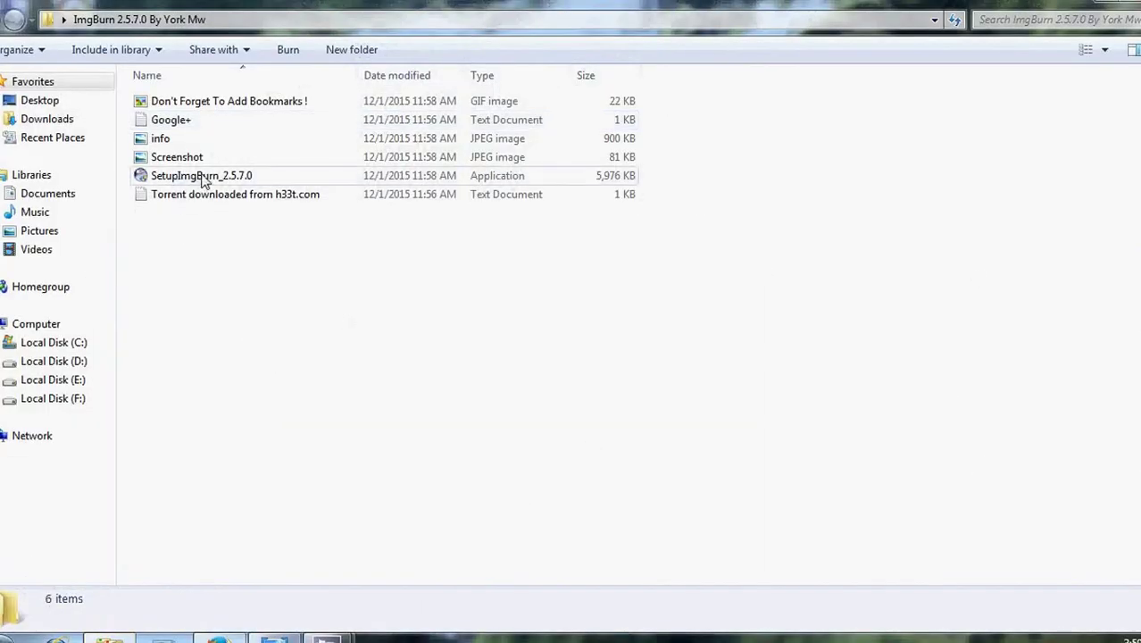
click(209, 177)
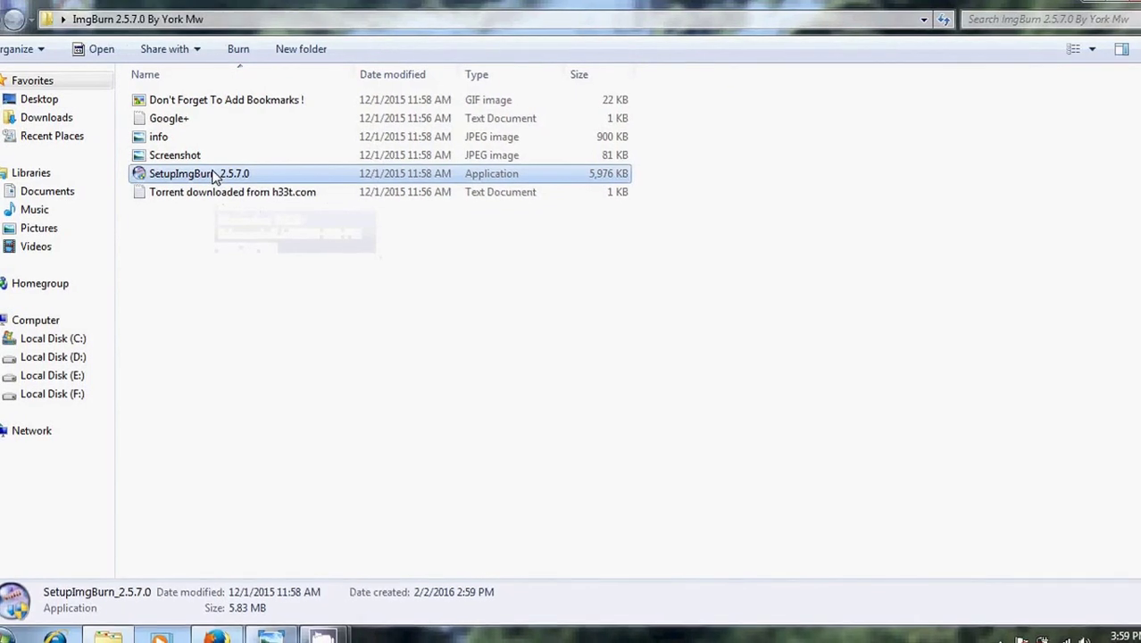
right_click(212, 171)
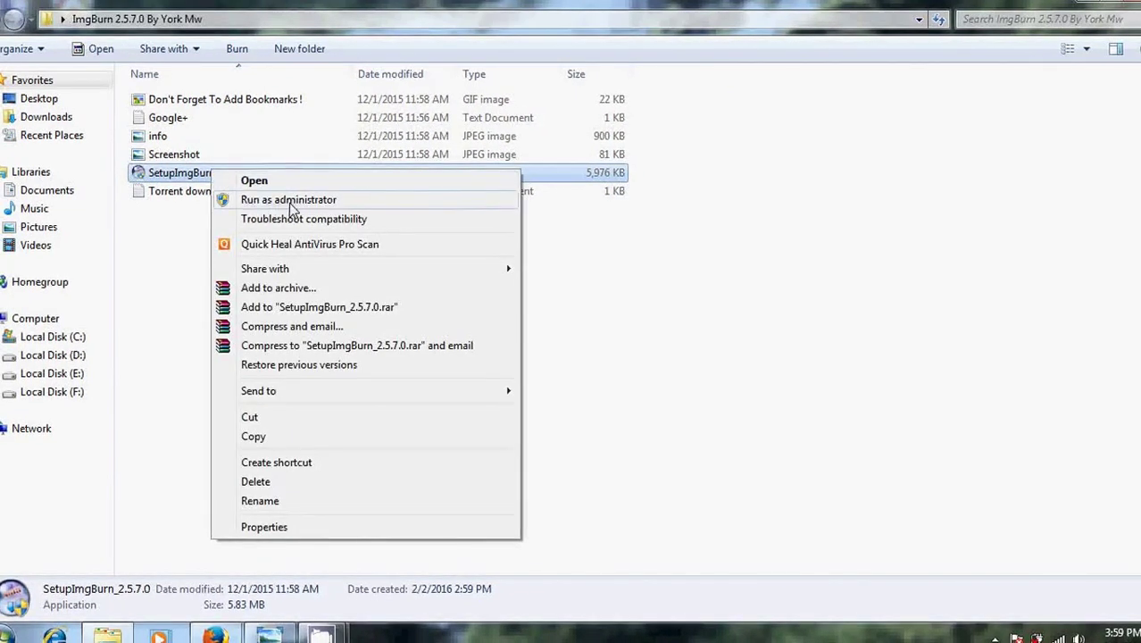
click(287, 183)
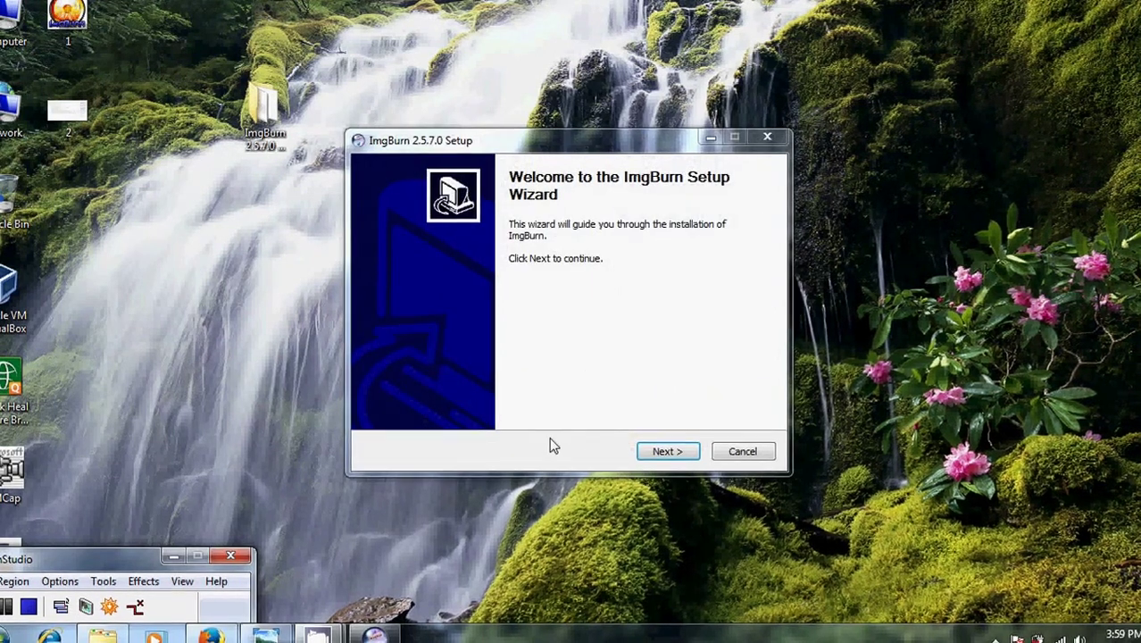
- Accept the ImgBurn license and keep the Full install, the C:\Program Files\ImgBurn destination and the ImgBurn Start Menu folder
click(666, 452)
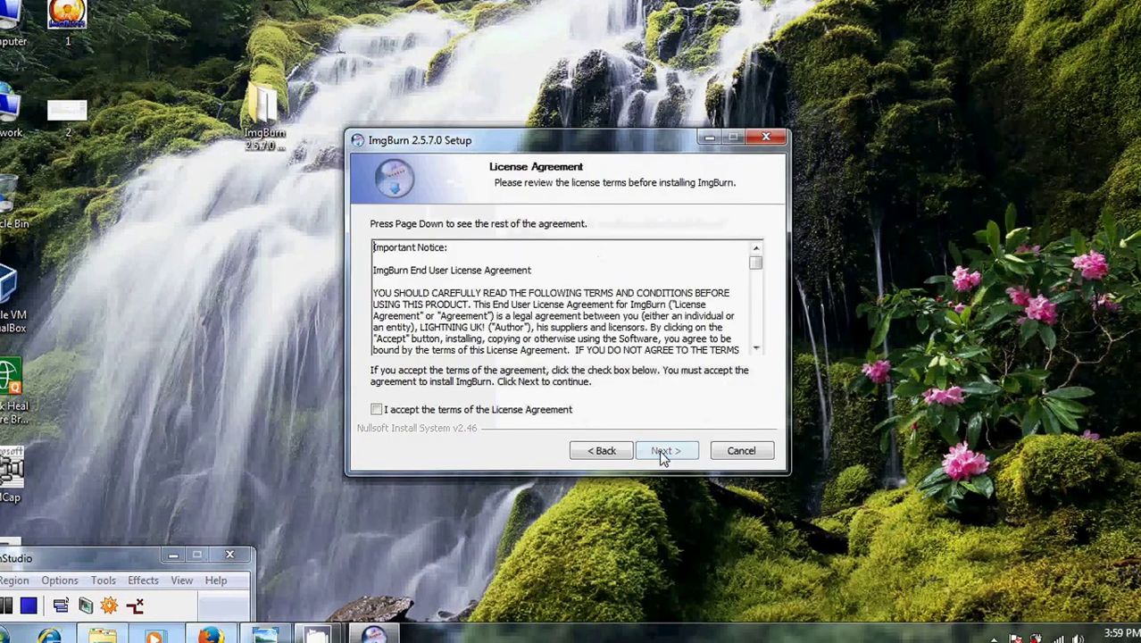
click(438, 413)
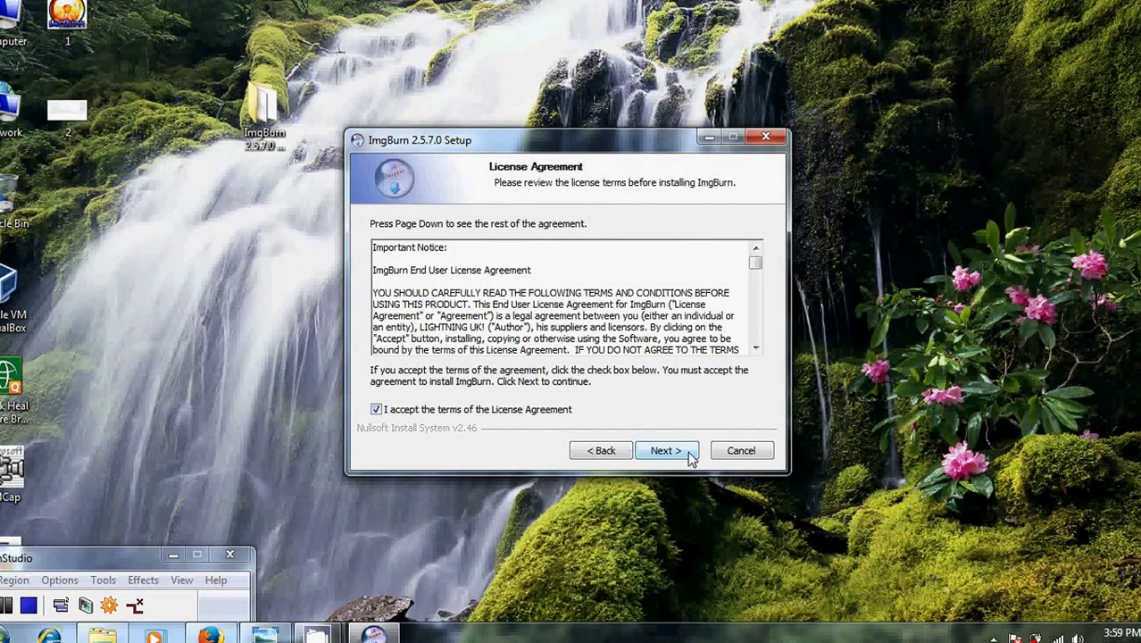
click(675, 451)
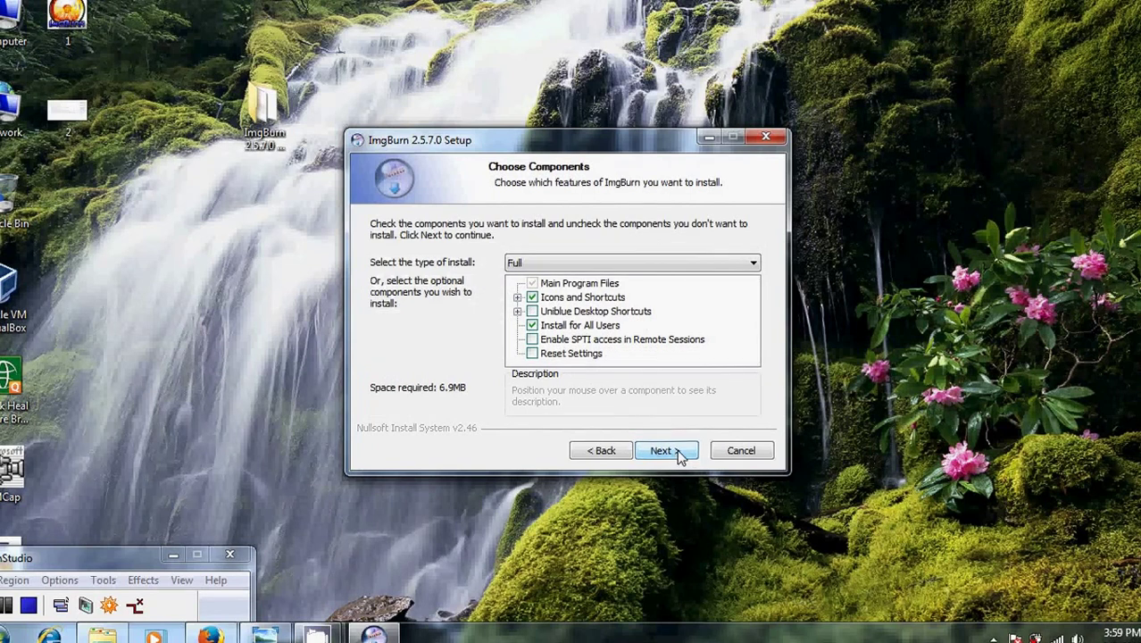
click(676, 453)
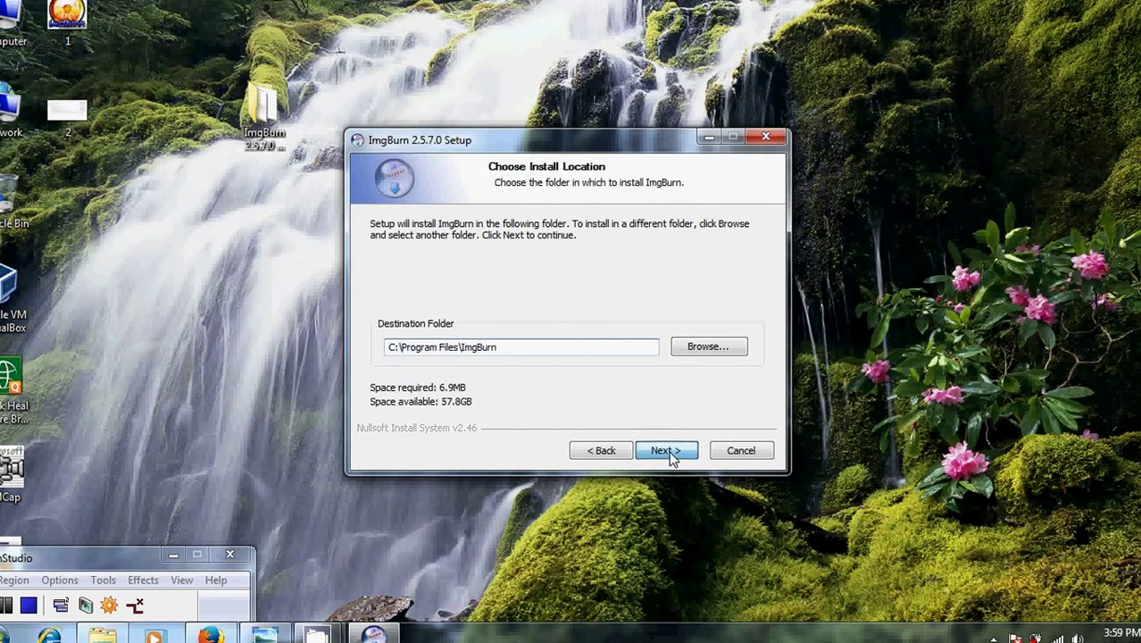
click(671, 457)
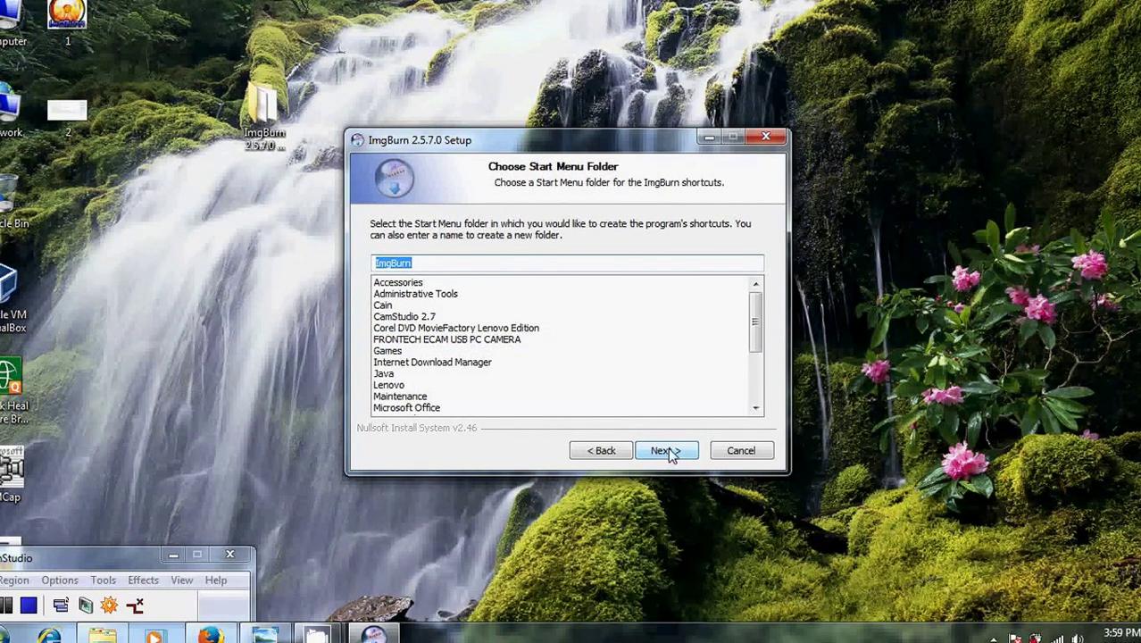
click(668, 451)
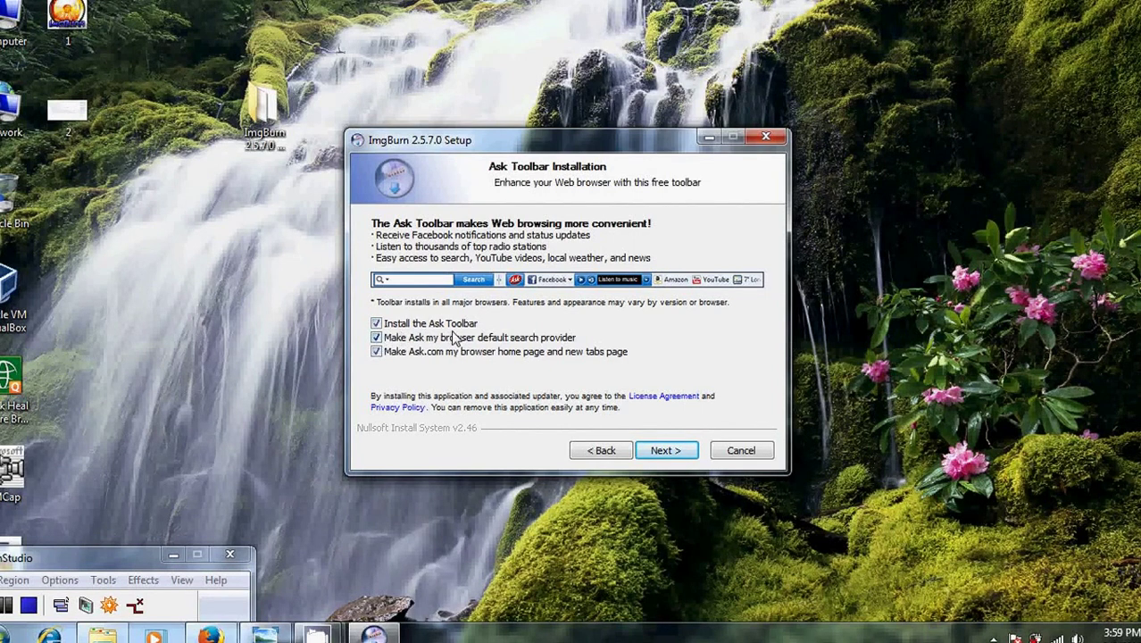
- Opt out of the Ask Toolbar, install ImgBurn and allow periodic checks for newer versions
click(377, 324)
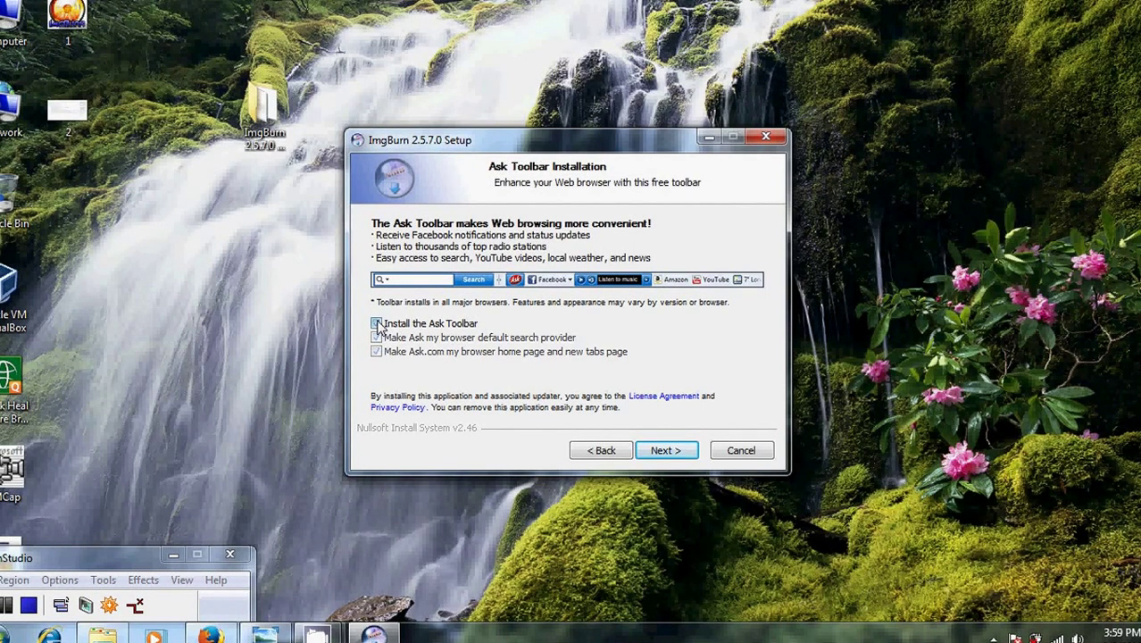
click(664, 450)
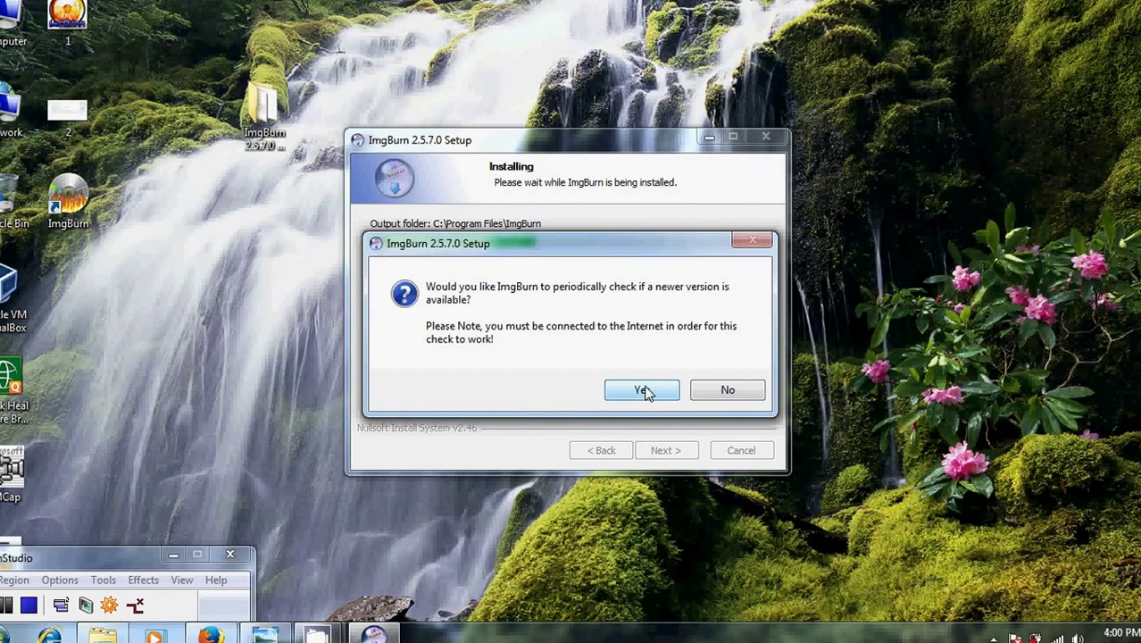
click(647, 394)
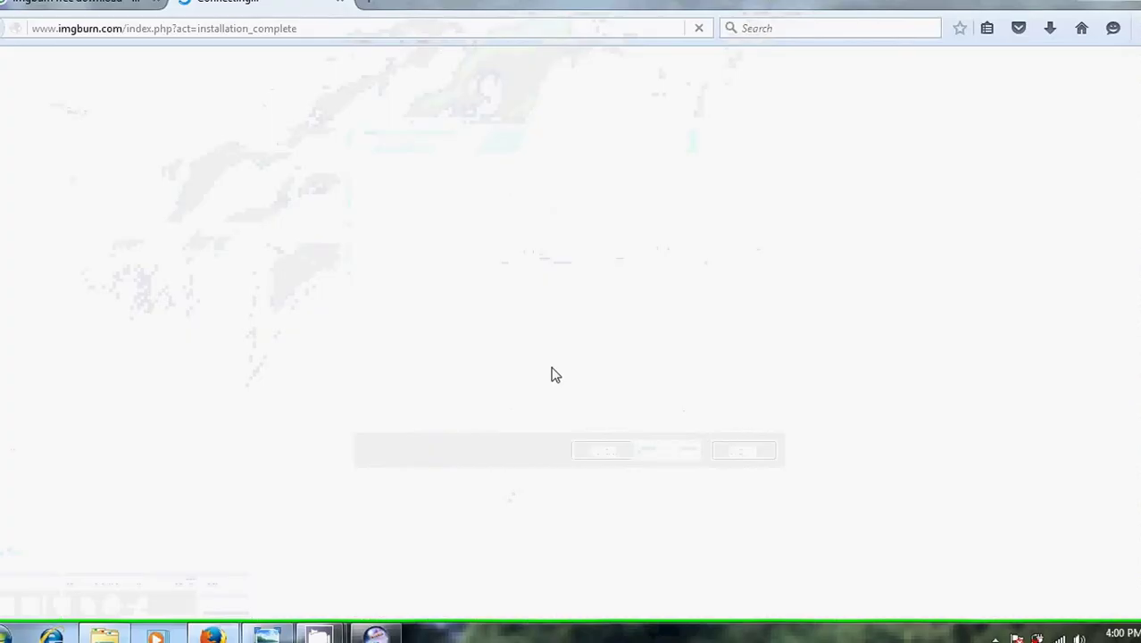
- Dismiss the installation-complete web page, finish setup with Run ImgBurn enabled and decline visiting the website for the newer version
key(alt+F4)
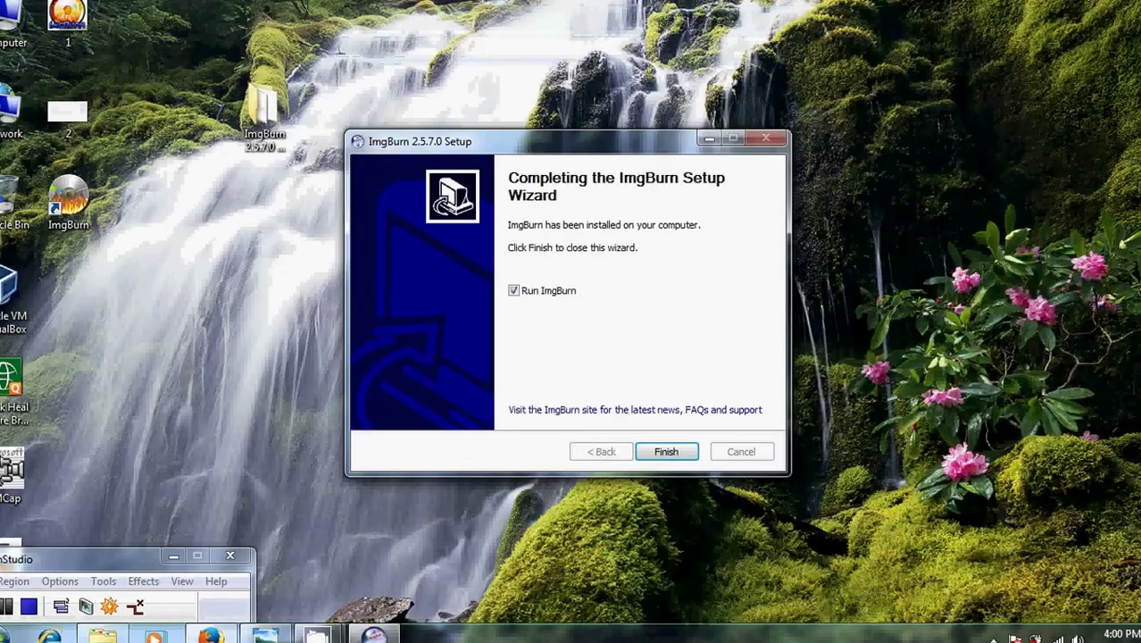
click(676, 456)
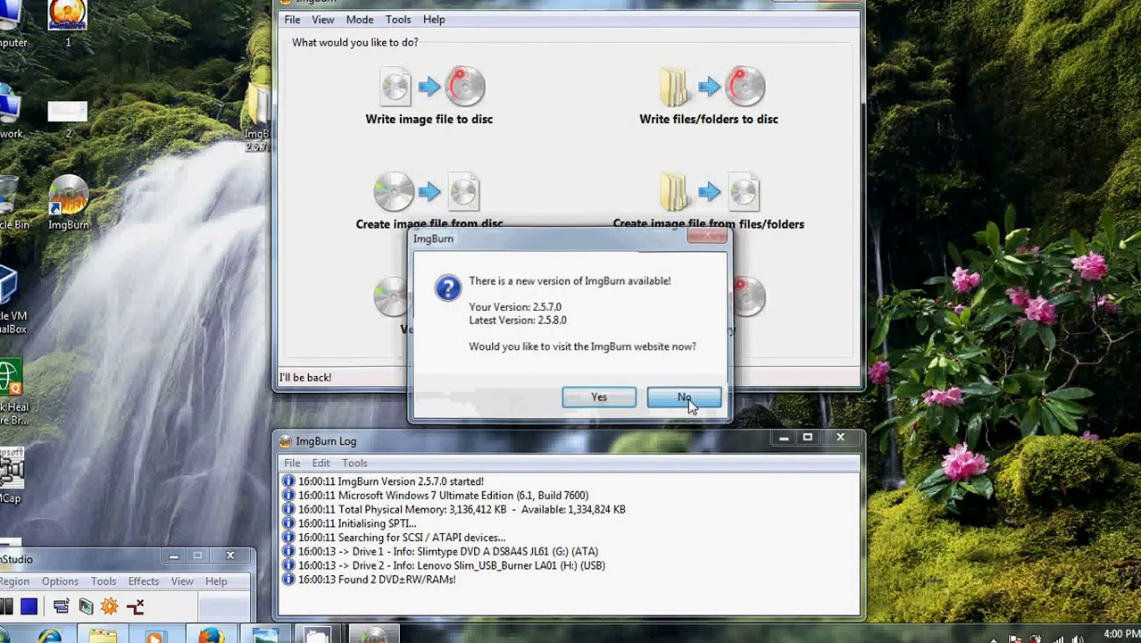
click(686, 398)
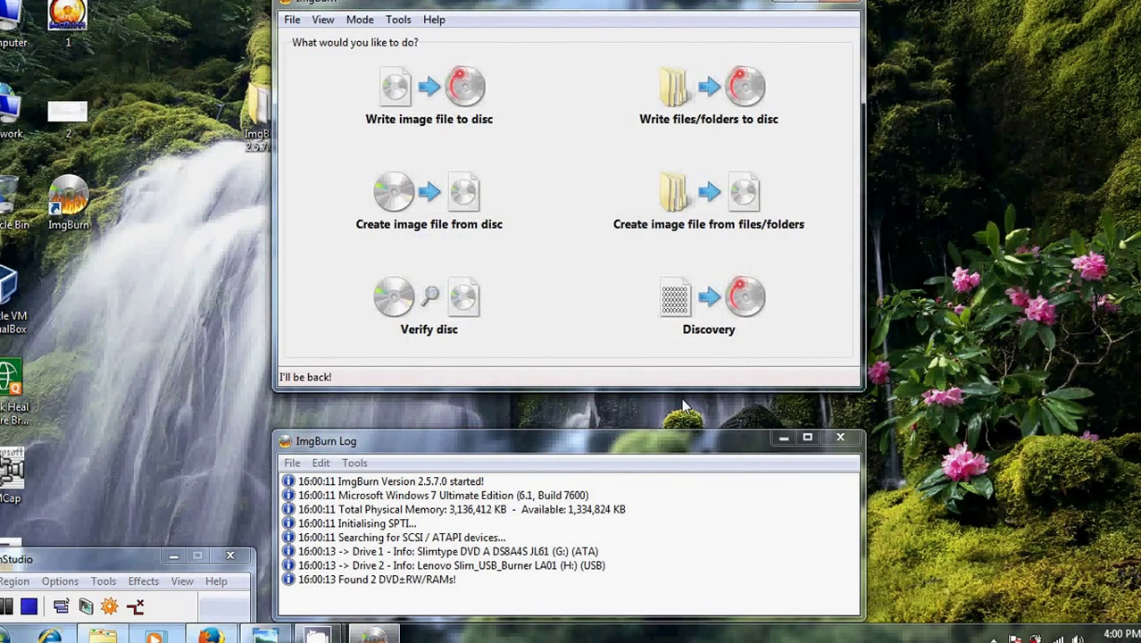
double_click(14, 468)
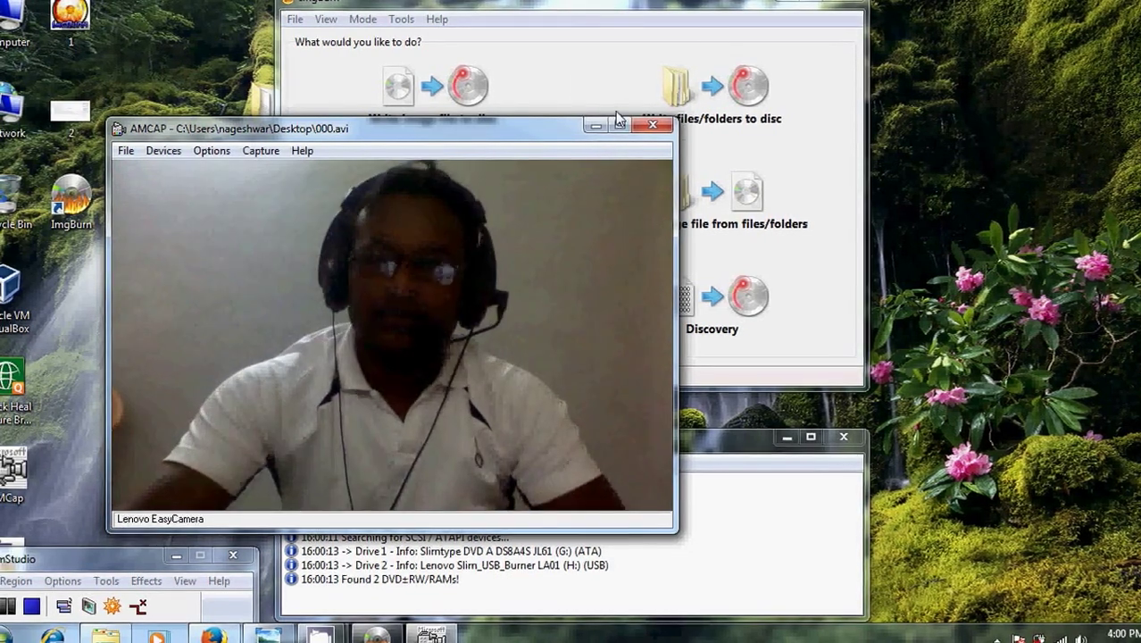
drag(503, 125, 1099, 247)
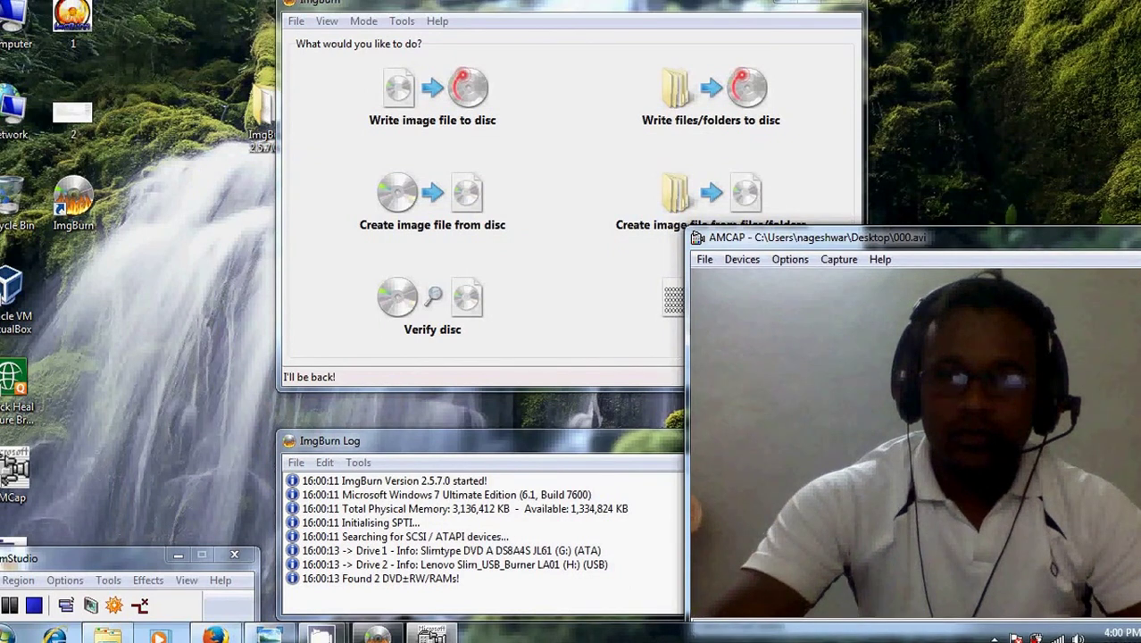
key(alt+F4)
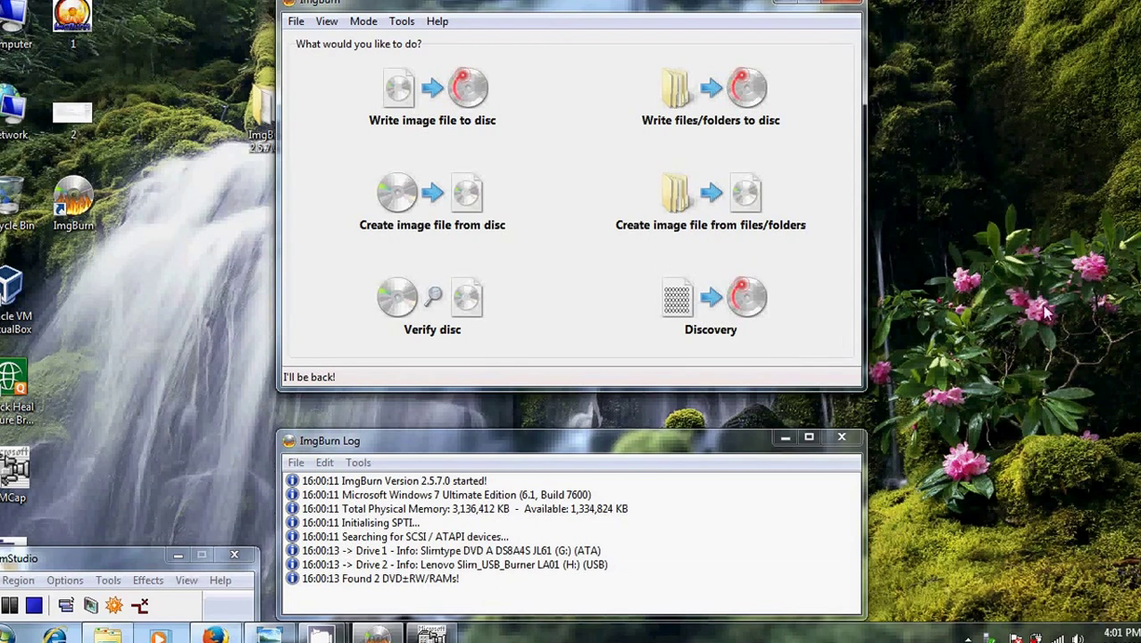
- Choose to create an image file from disc, with the Lenovo Slim_USB_Burner (H:) drive as the source
click(411, 217)
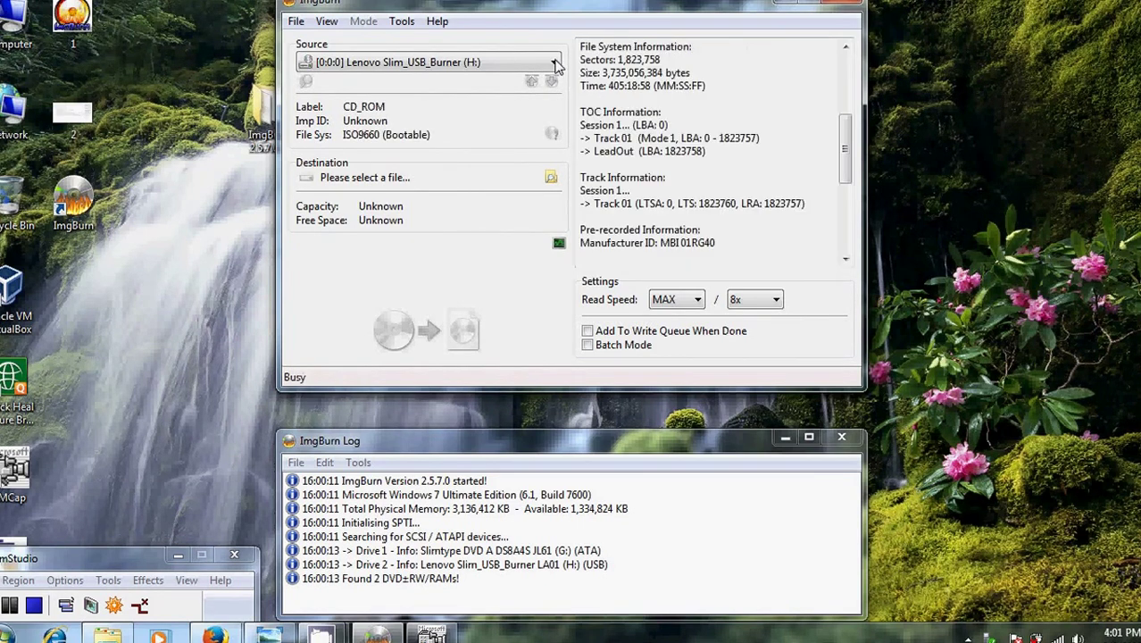
click(554, 63)
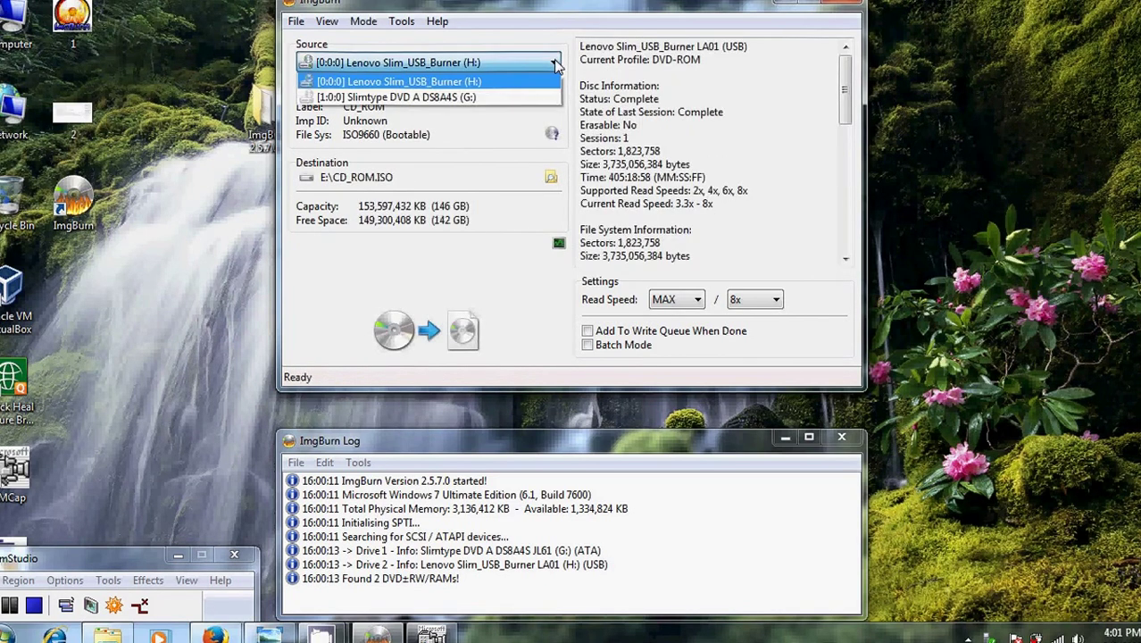
click(516, 83)
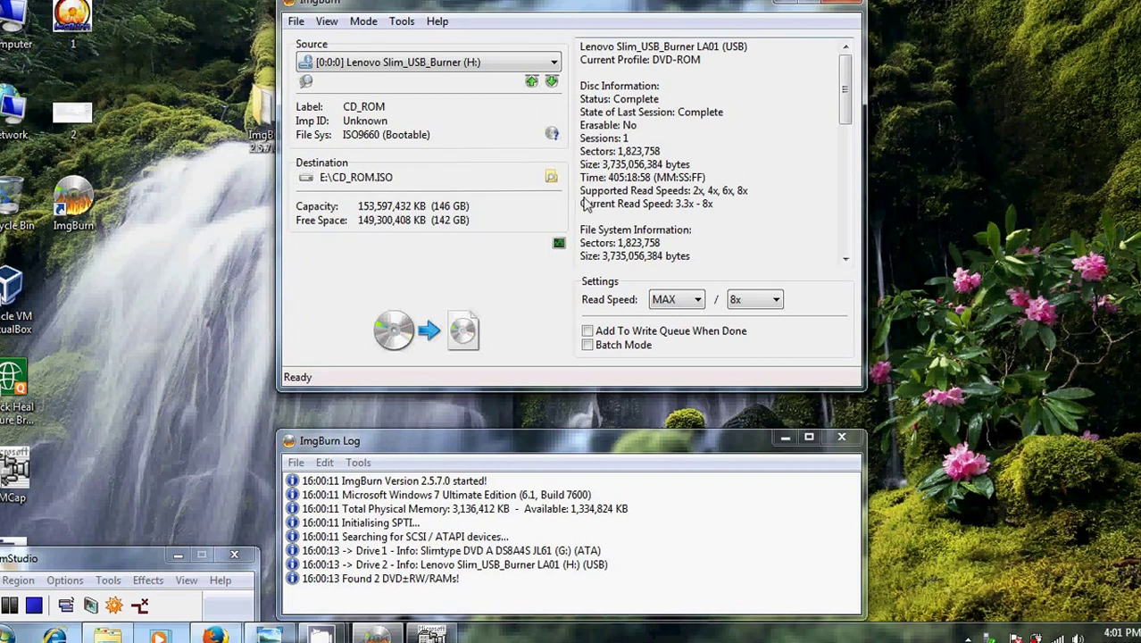
- Set the image destination to win 7.iso on Local Disk (E:), read the disc into it and acknowledge the completed operation
click(551, 180)
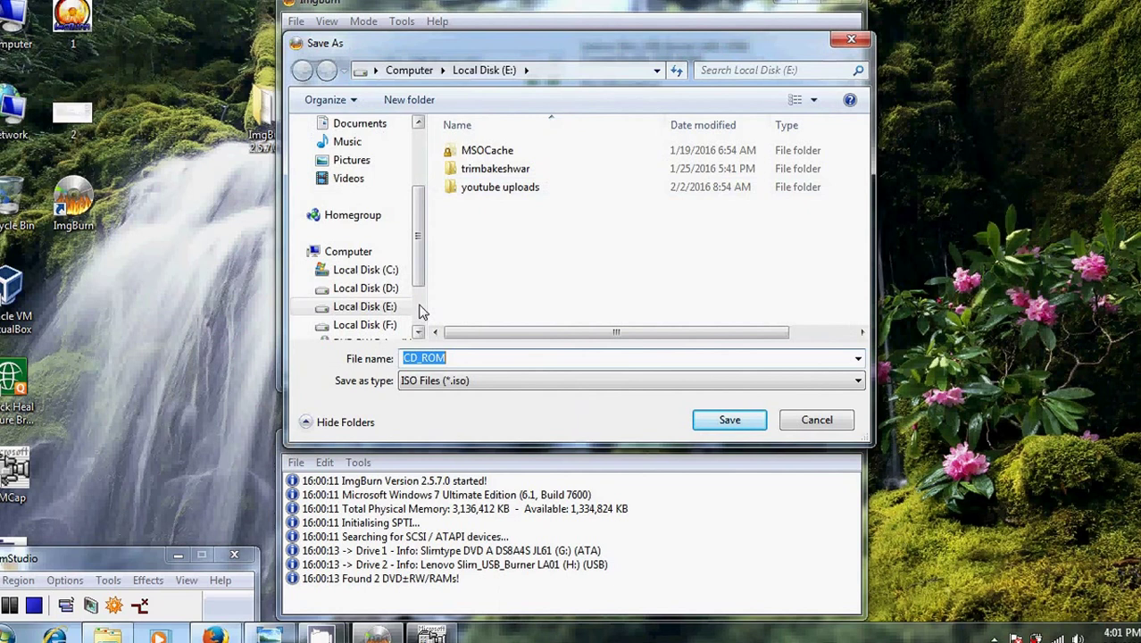
click(382, 308)
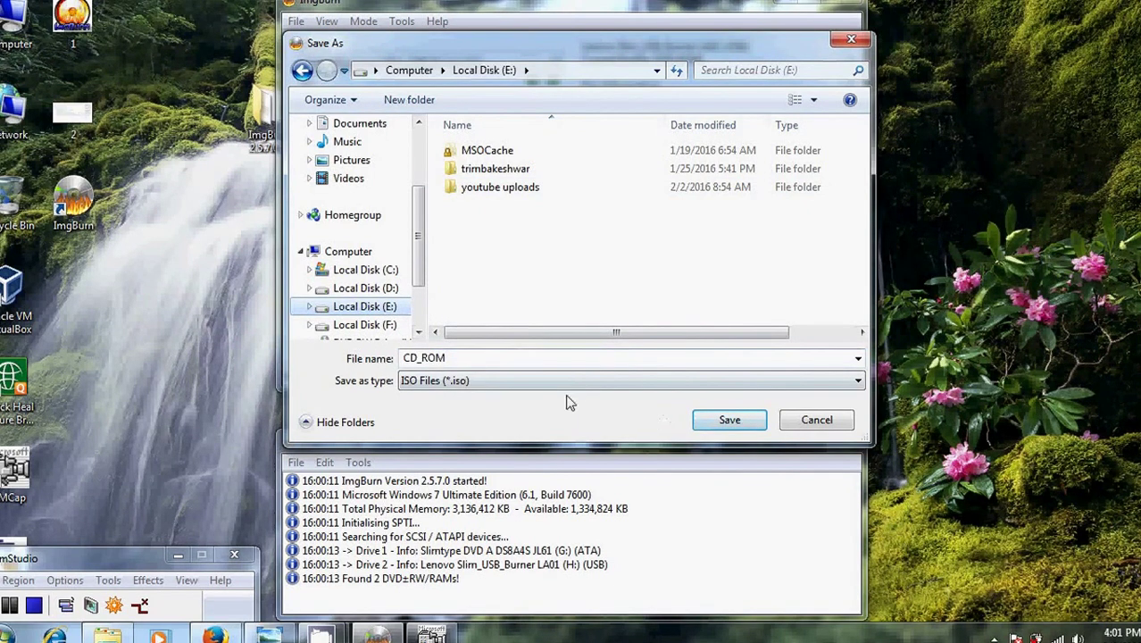
double_click(461, 357)
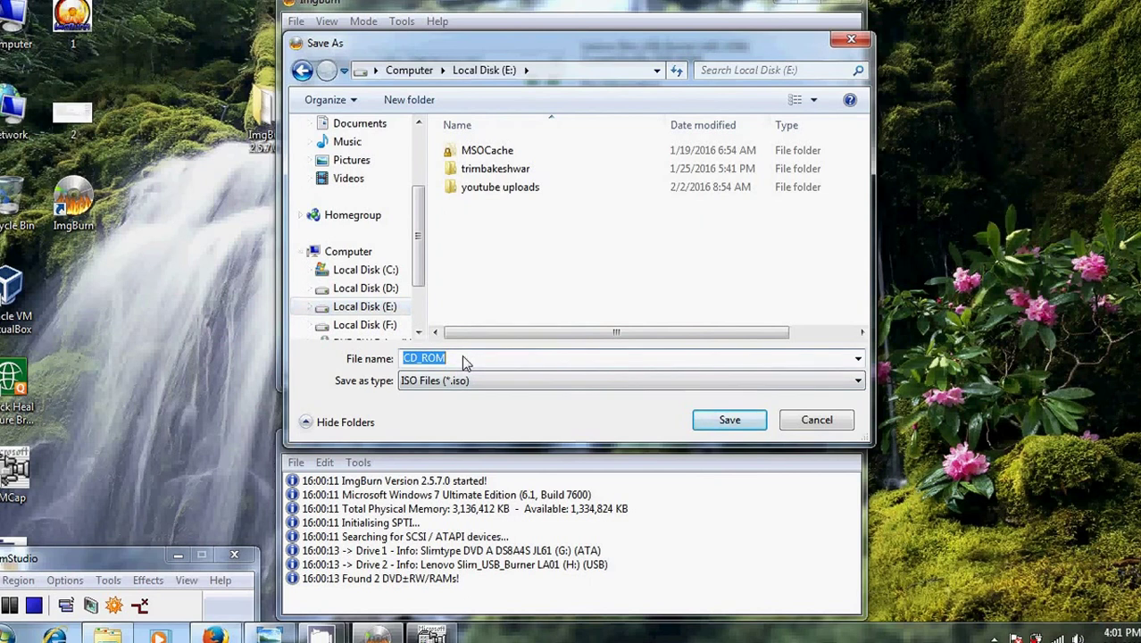
text(wi)
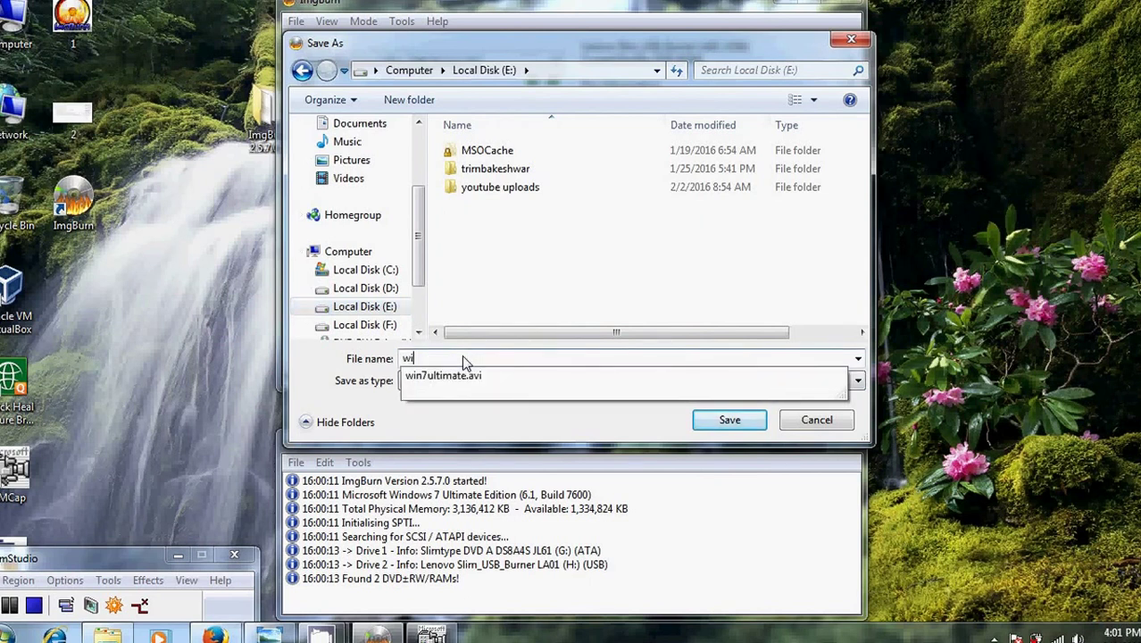
text(n 7)
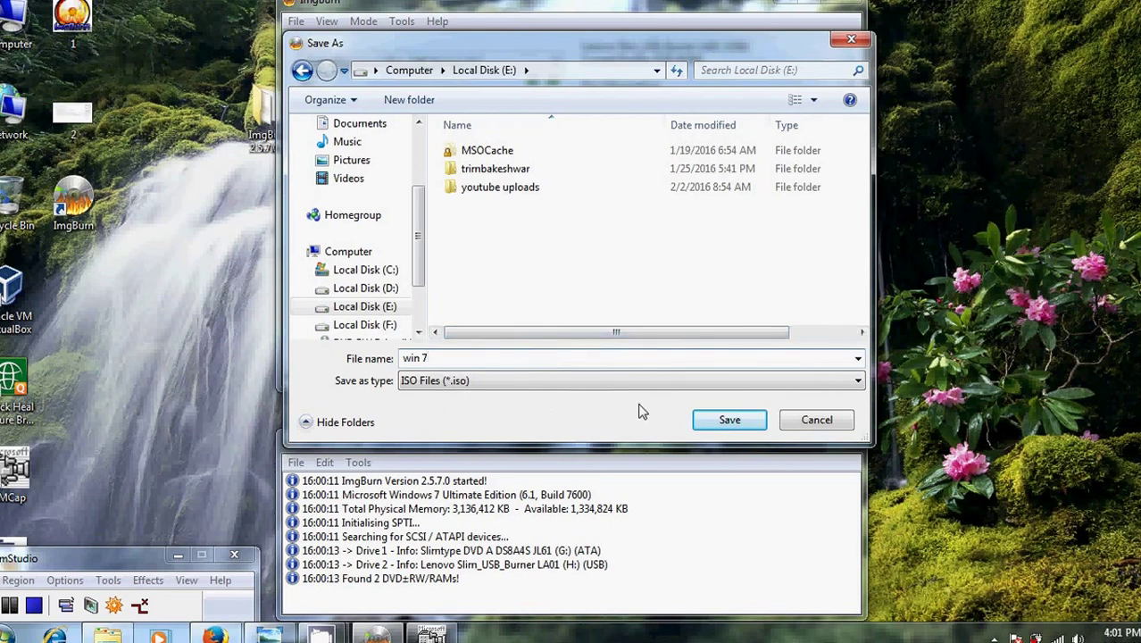
click(728, 420)
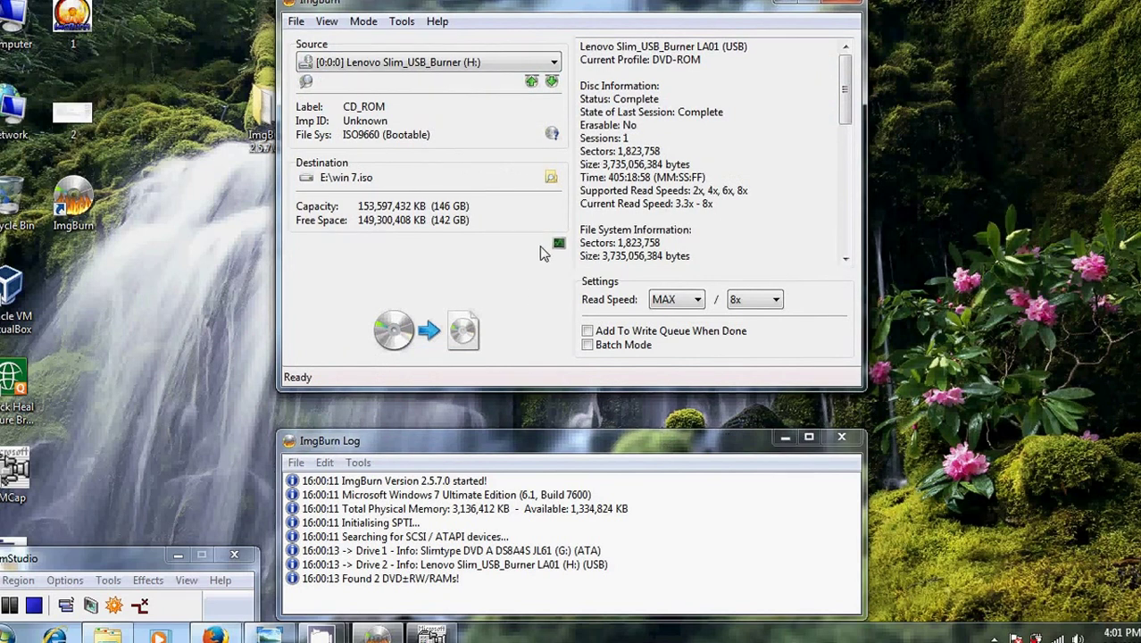
click(408, 337)
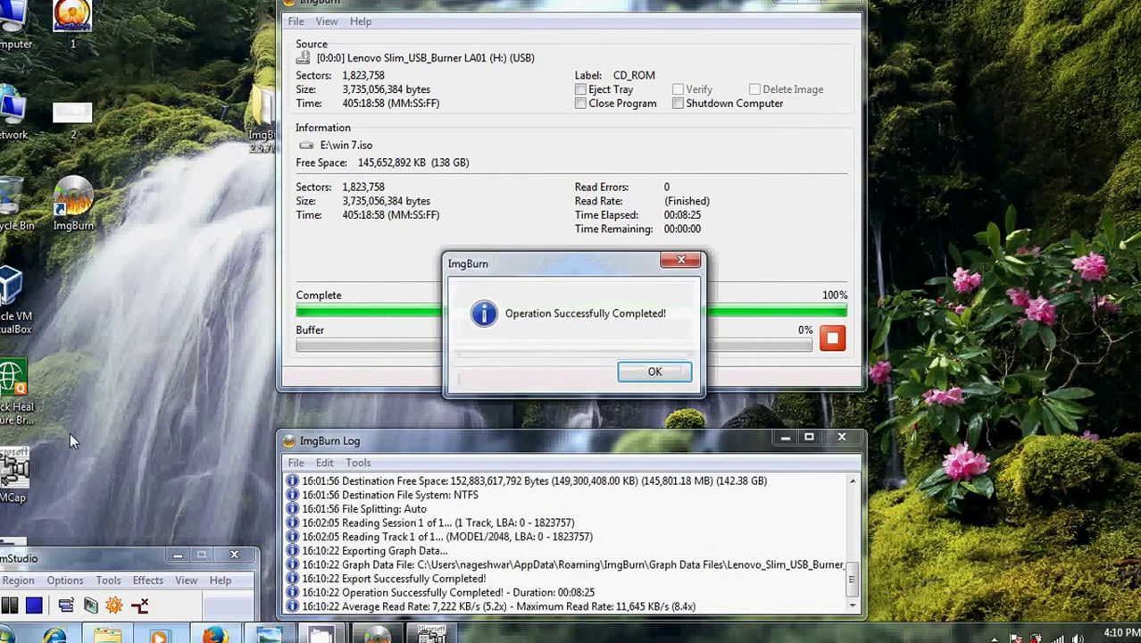
click(652, 373)
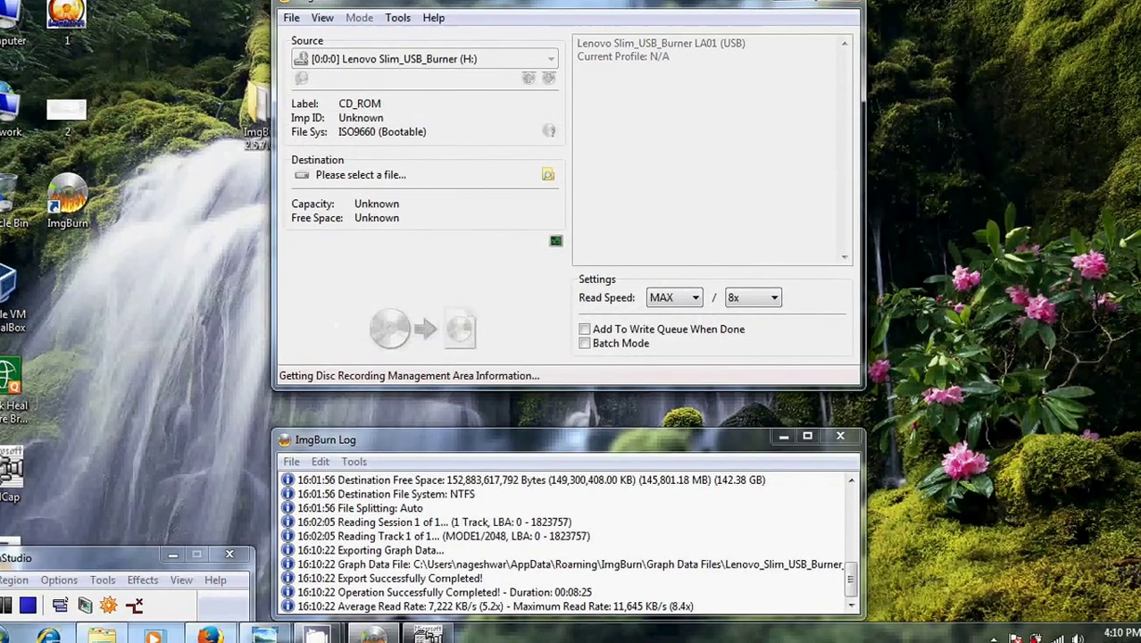
- Minimize ImgBurn and check for the win 7 ISO file on Local Disk (E:) in Windows Explorer
click(784, 2)
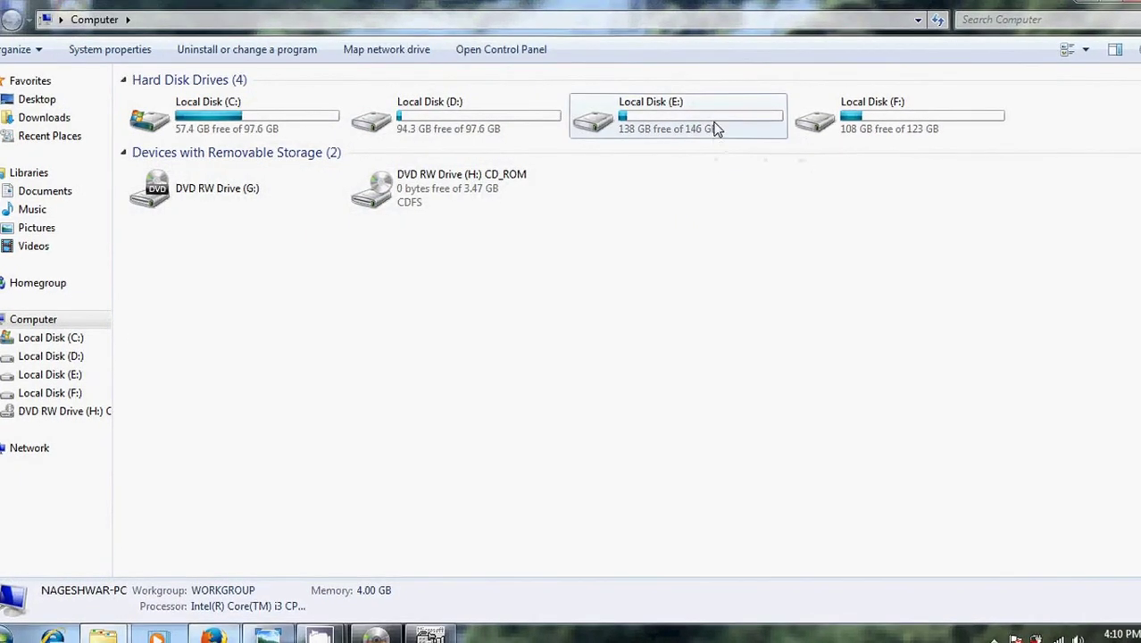
double_click(710, 131)
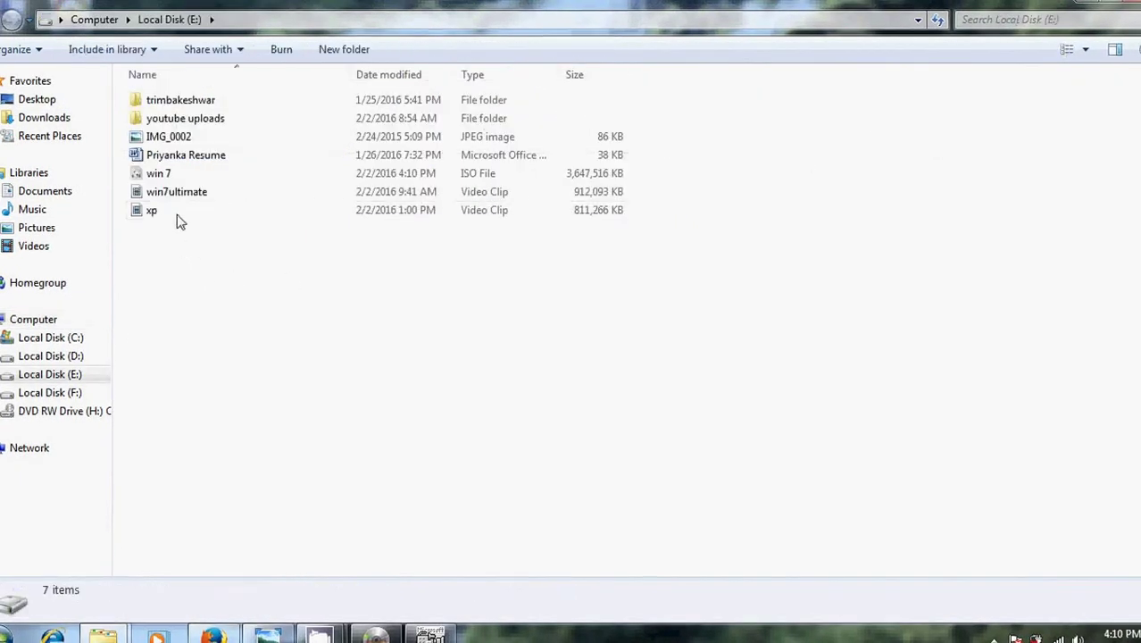
click(239, 178)
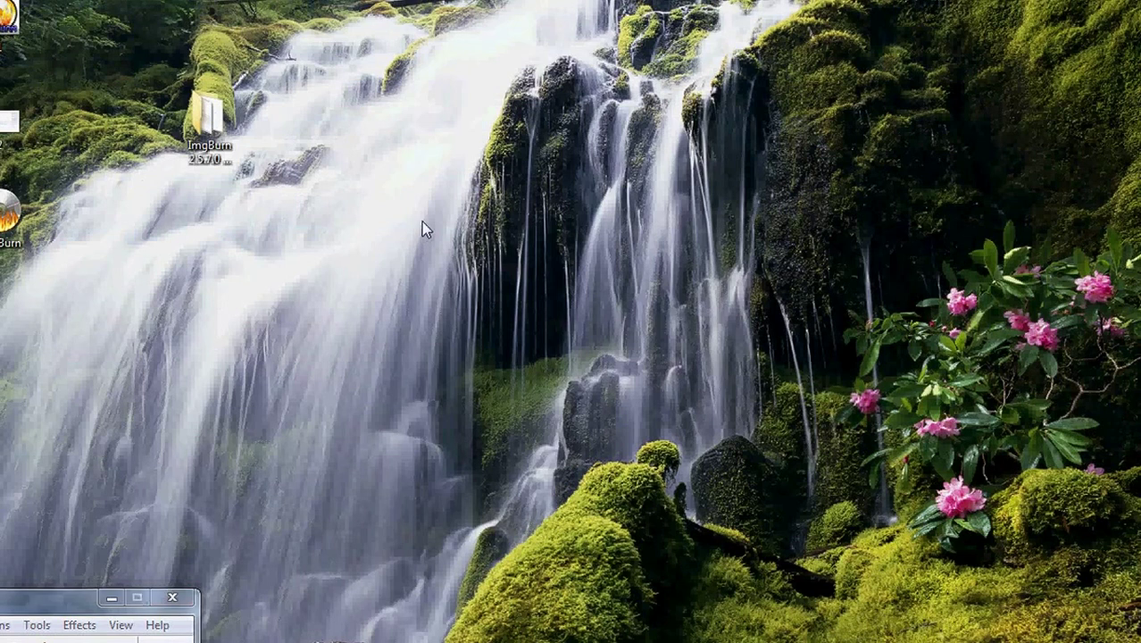
- Refresh the desktop and launch Oracle VM VirtualBox as administrator
right_click(421, 222)
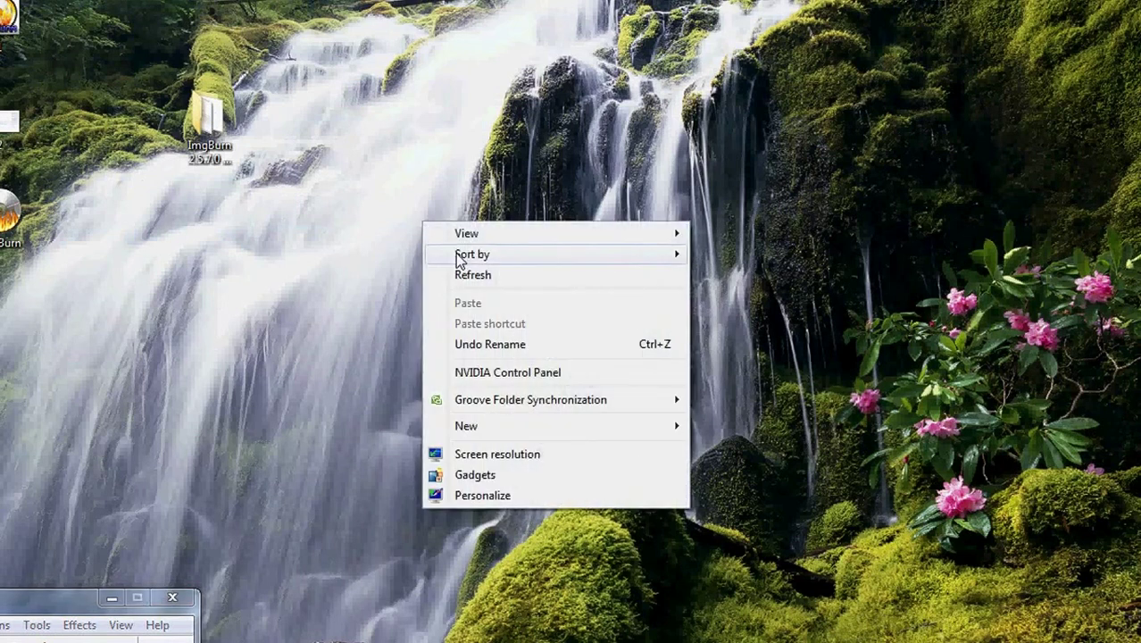
click(473, 275)
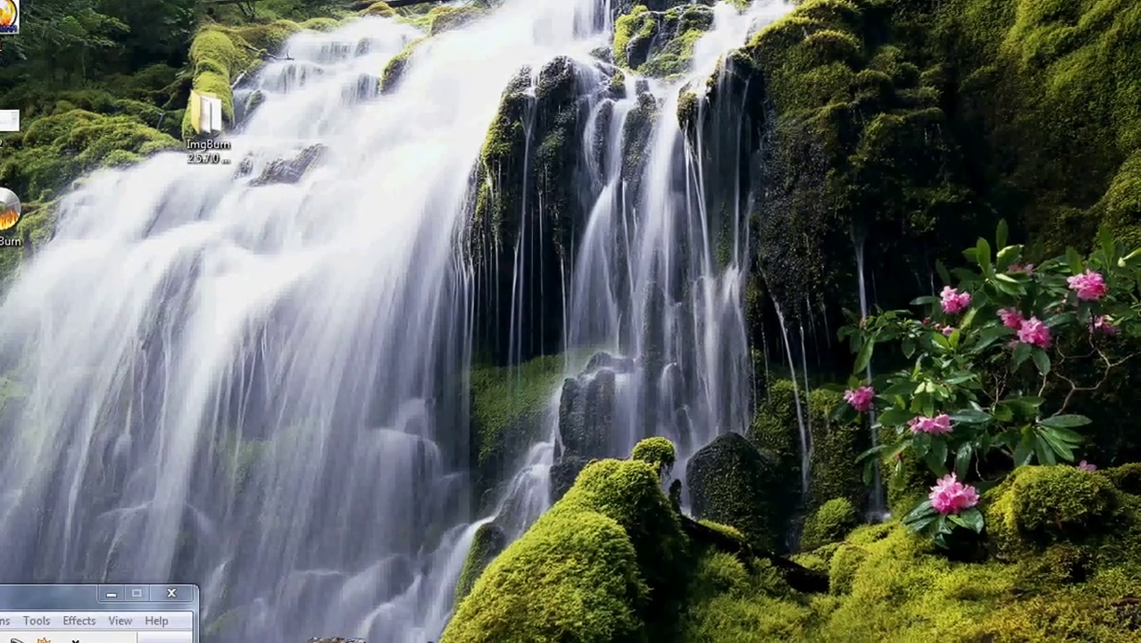
right_click(4, 219)
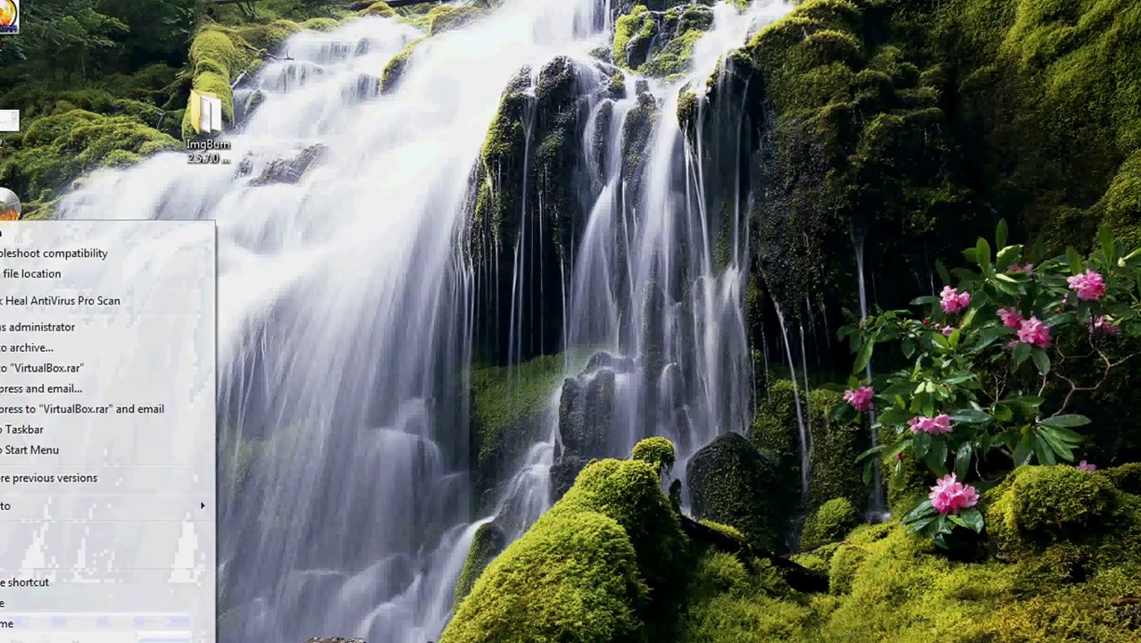
click(70, 327)
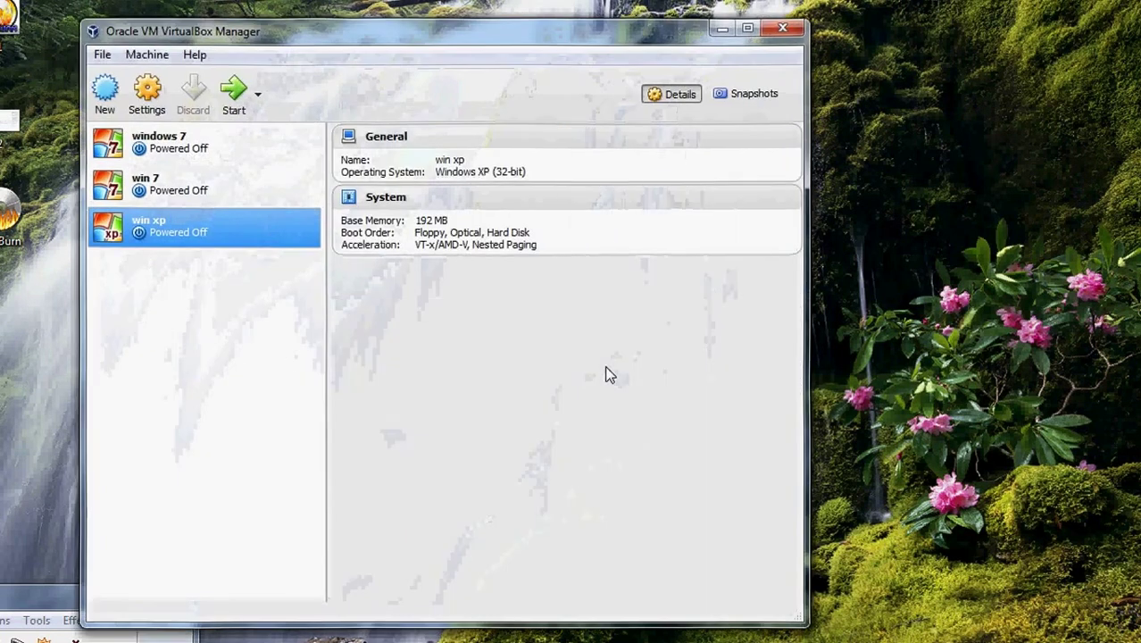
- Start a new Windows 7 (32-bit) virtual machine and try the names win 7 and windows 7
click(105, 90)
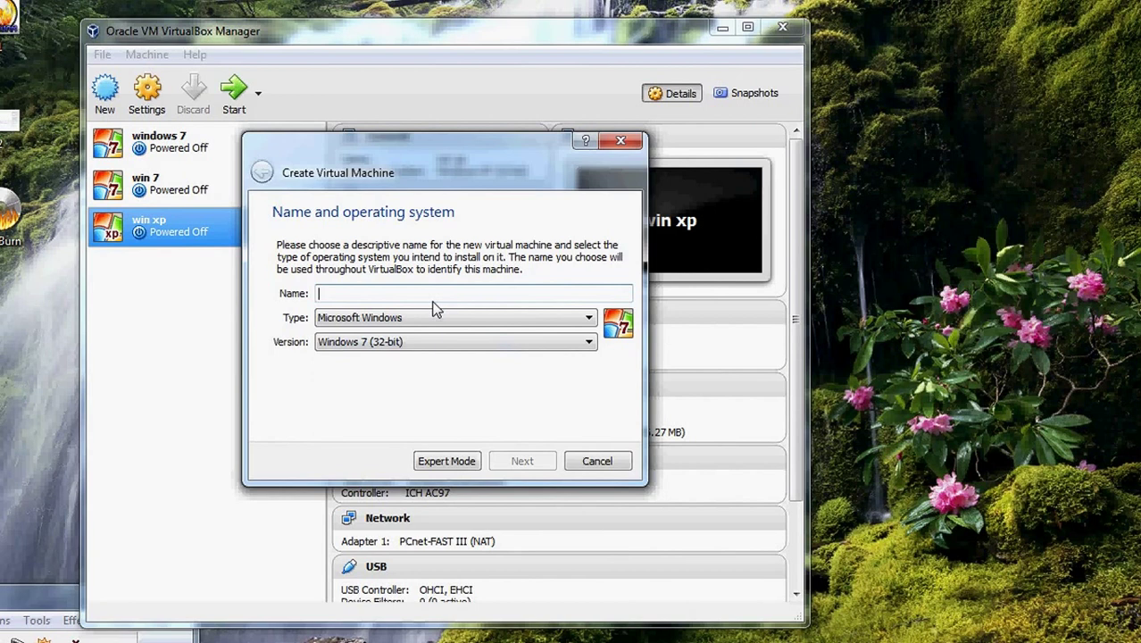
text(win 7)
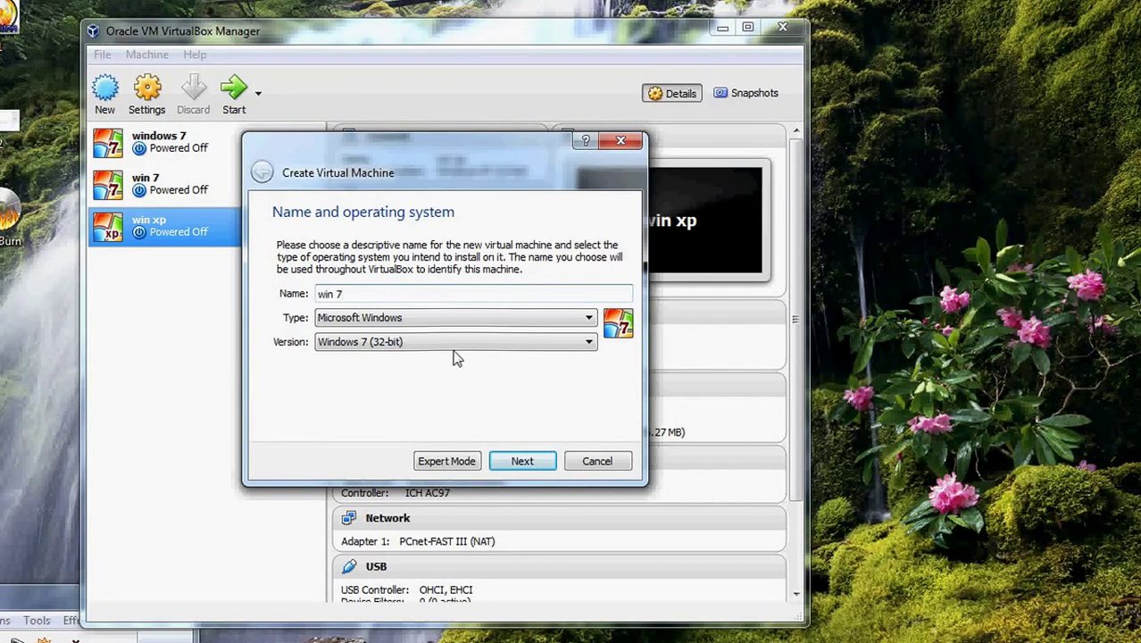
click(527, 461)
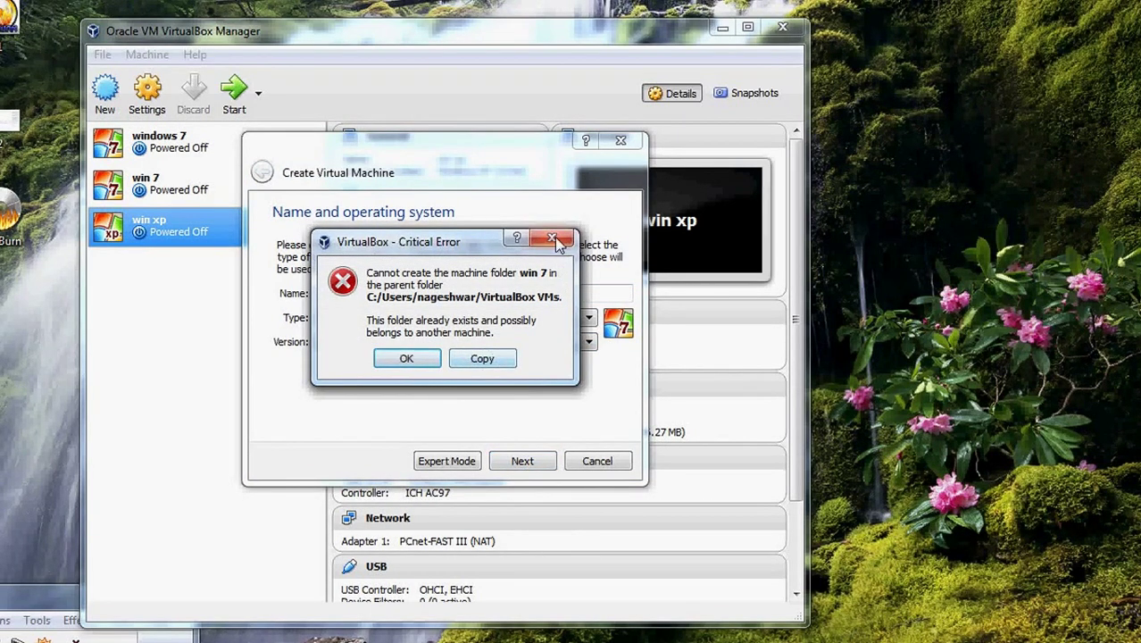
click(411, 358)
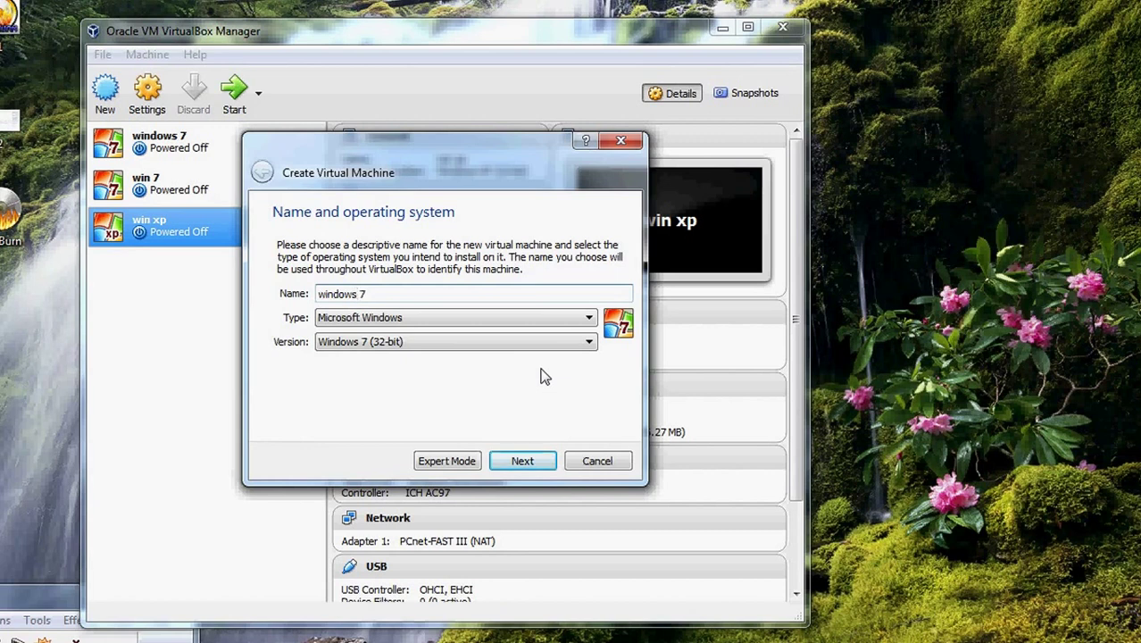
click(536, 462)
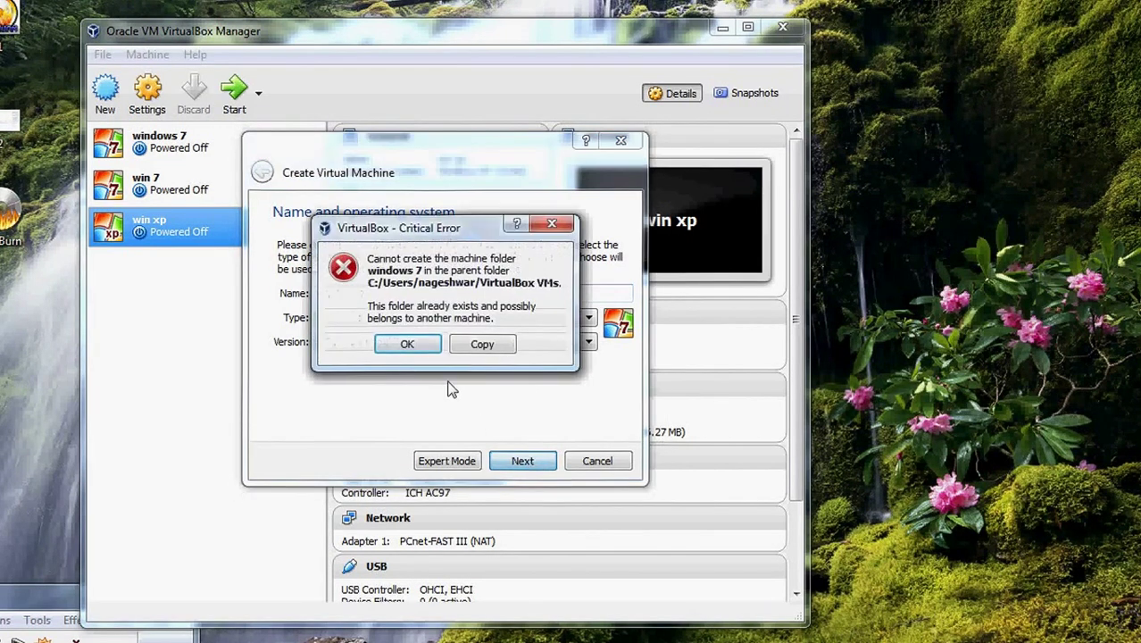
click(409, 344)
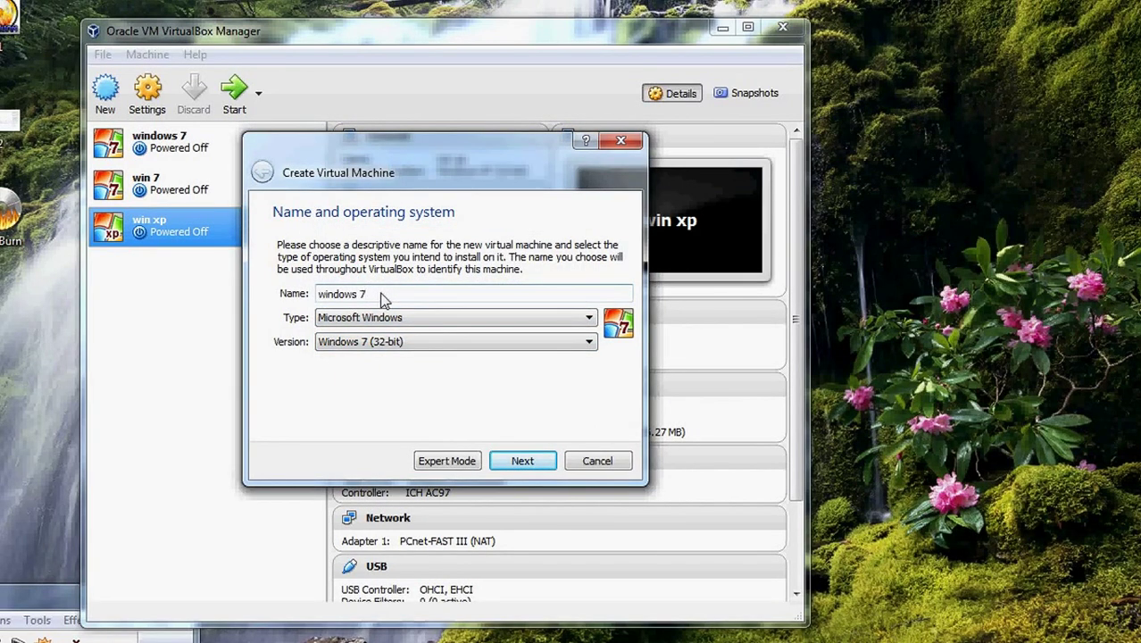
- Name the new virtual machine windows and keep the recommended 512 MB memory size
key(BackSpace)
click(527, 462)
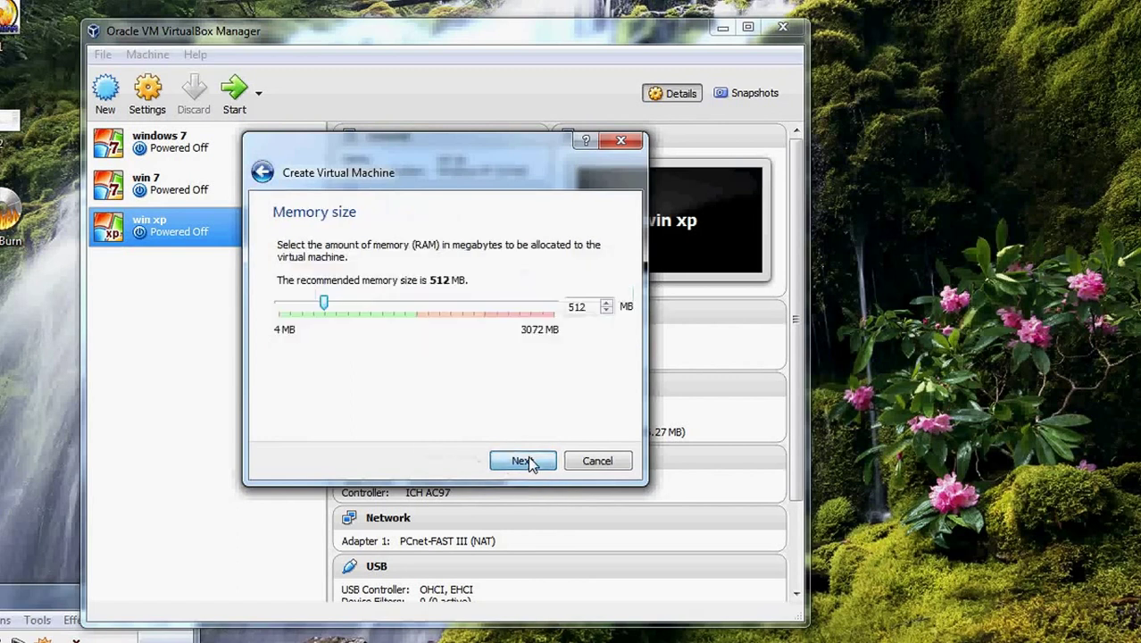
click(534, 461)
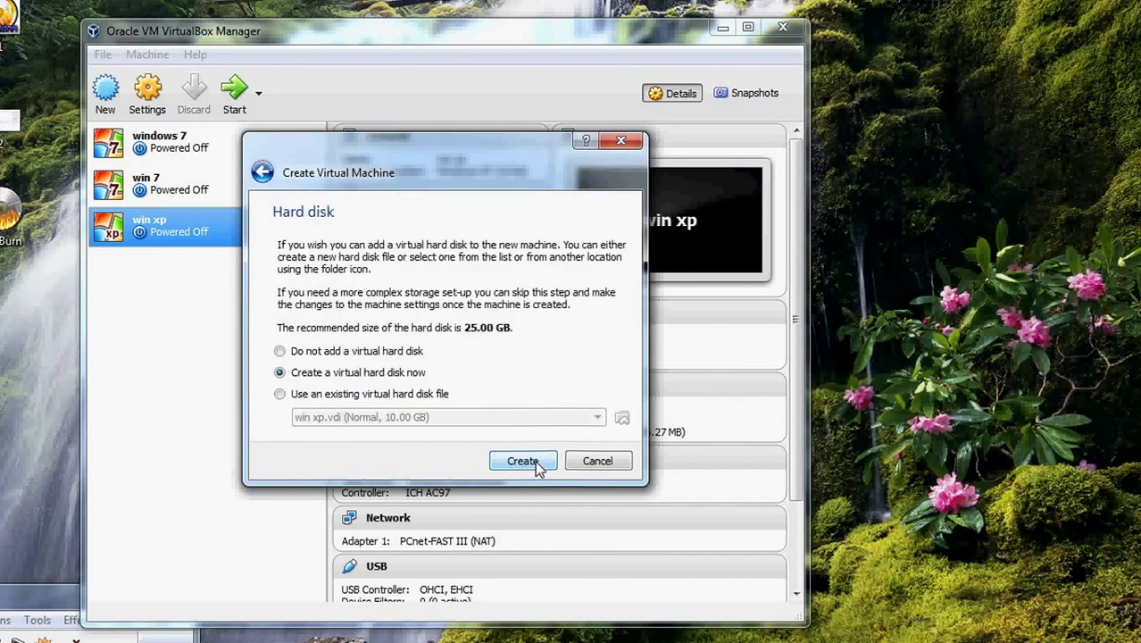
- Create a new VDI virtual hard disk named windows_ with a size of 25.00 GB for the machine
click(540, 463)
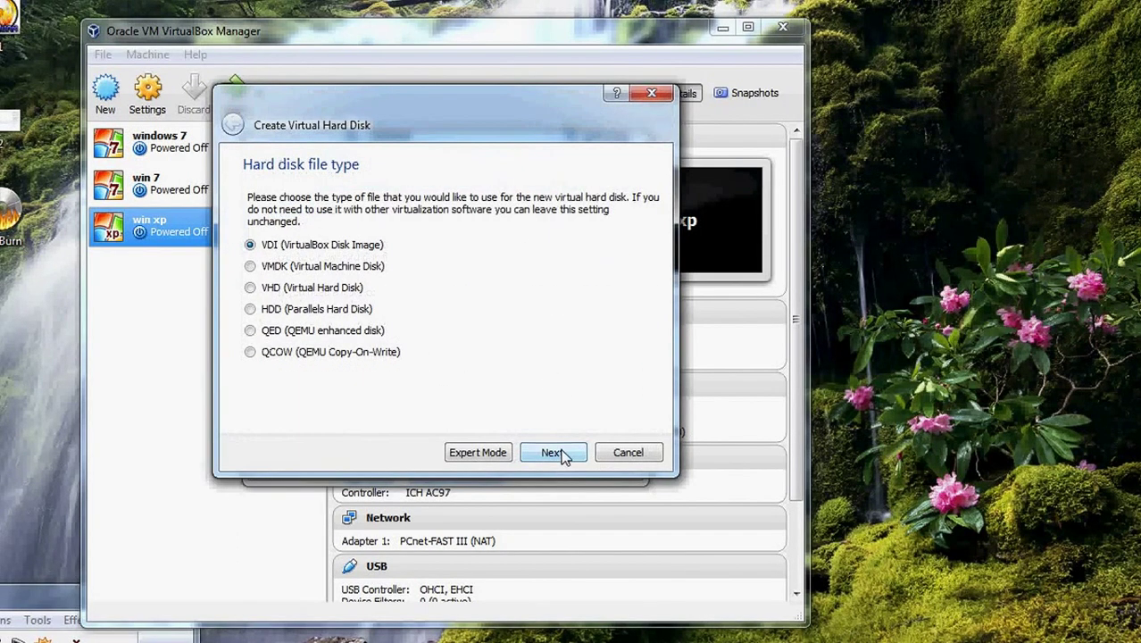
click(555, 455)
click(554, 455)
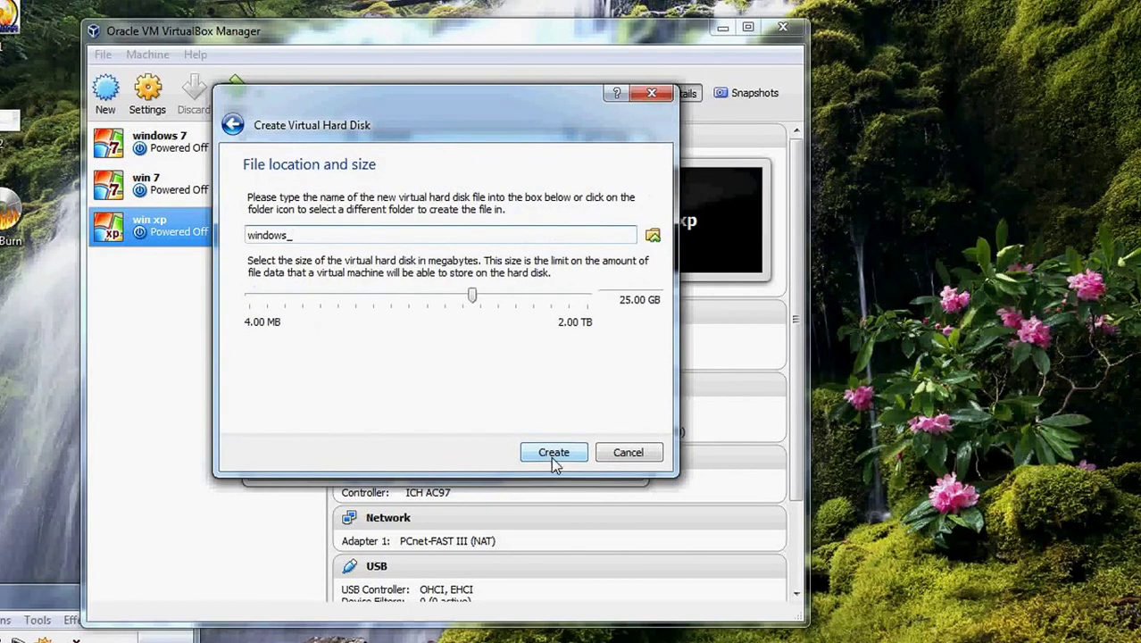
click(554, 455)
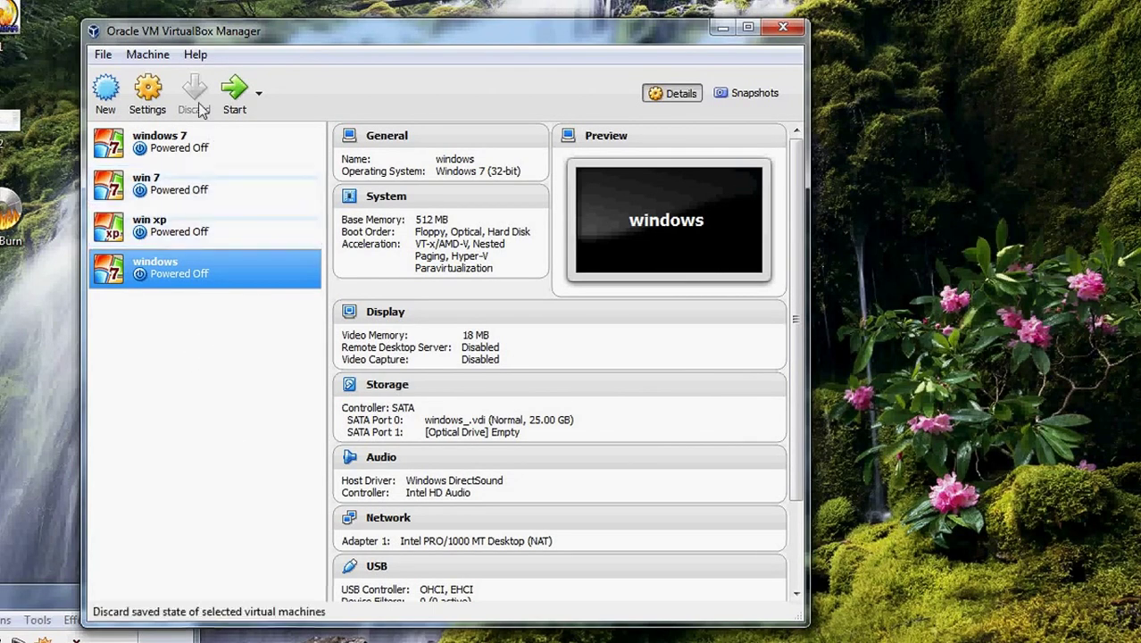
- In the new machine's system settings, remove Floppy from the boot order and set the pointing device to PS/2 Mouse
click(152, 103)
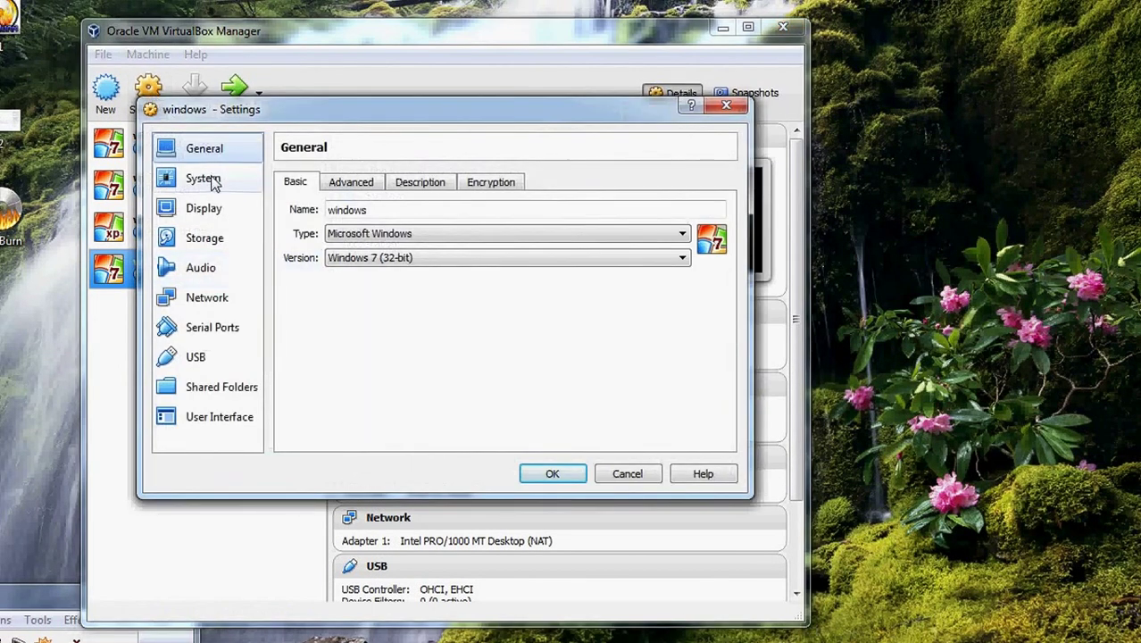
click(202, 178)
click(390, 251)
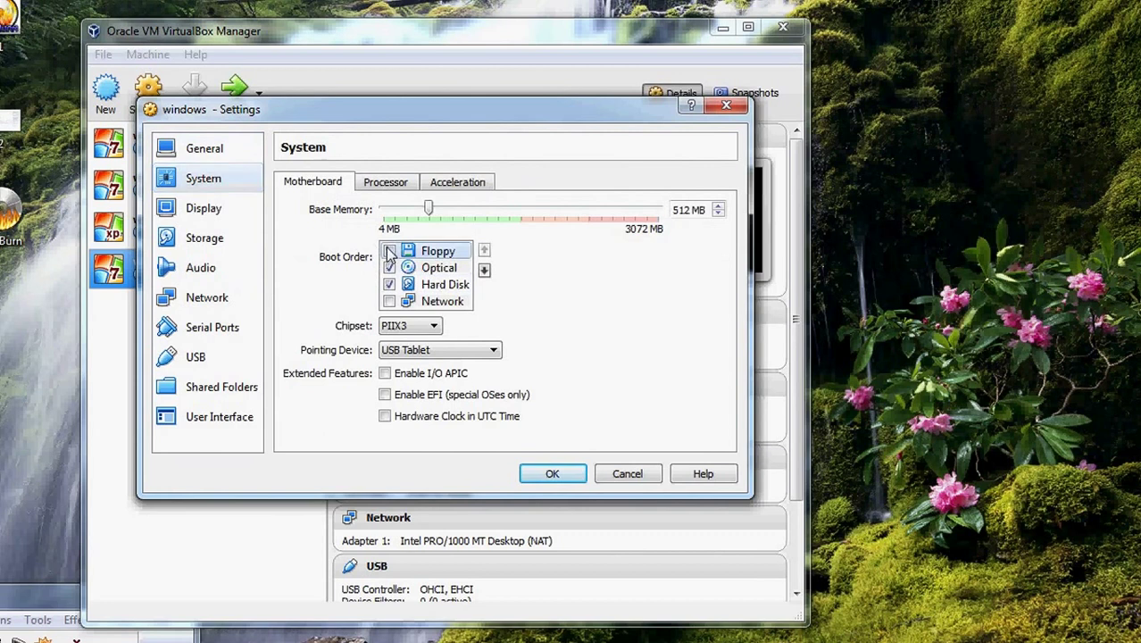
click(495, 354)
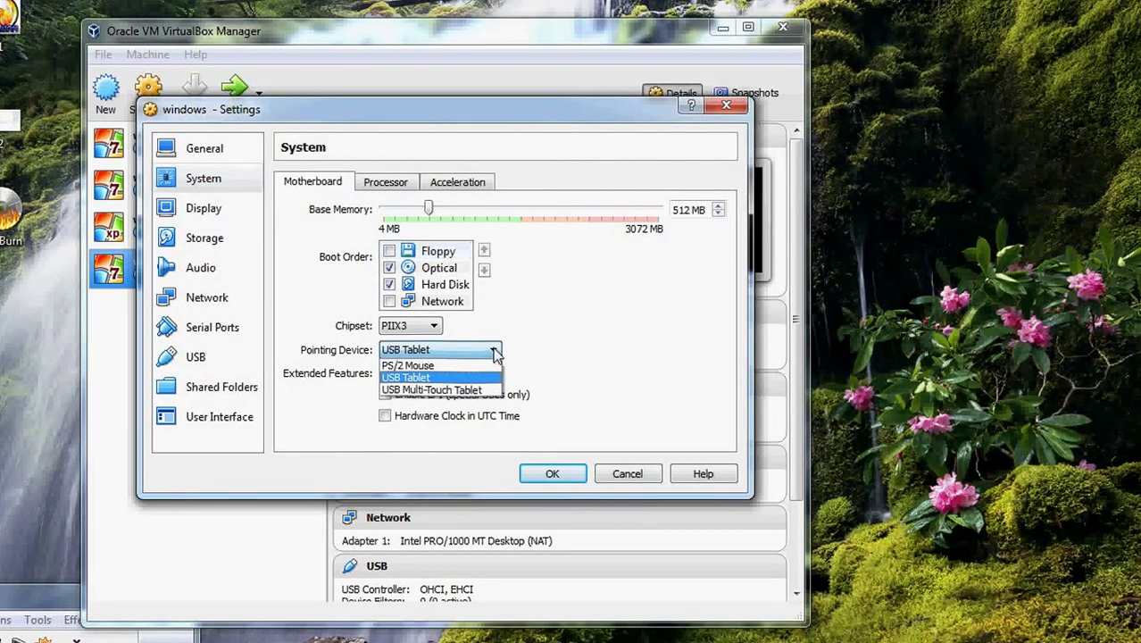
click(476, 367)
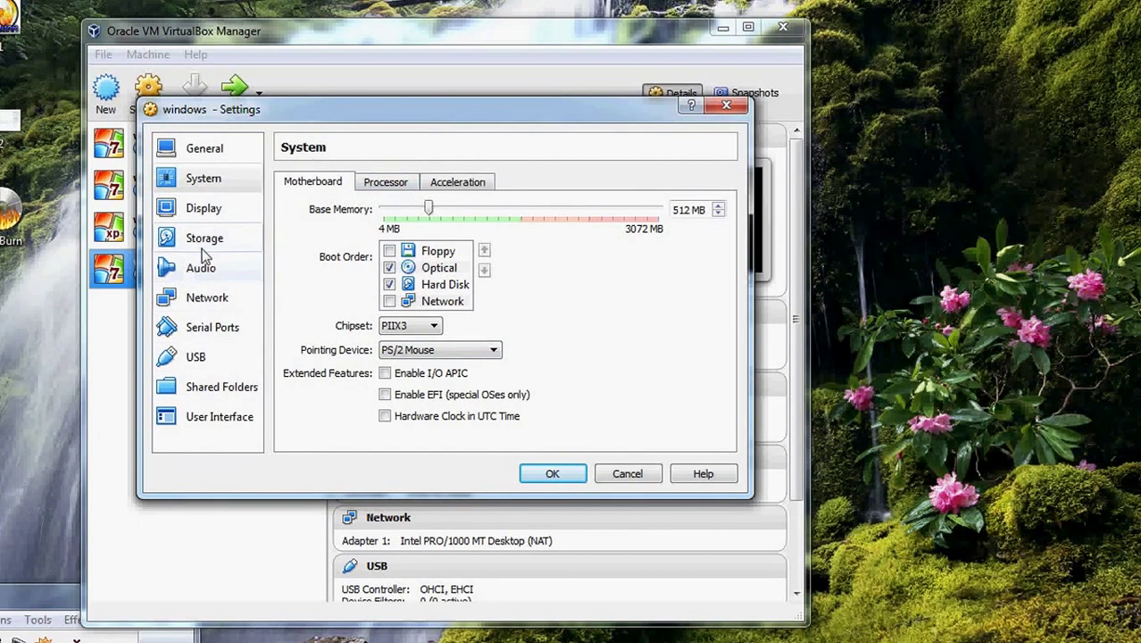
- In the storage settings, add an optical drive to the SATA controller with the win 7 ISO from Local Disk (E:)
click(229, 239)
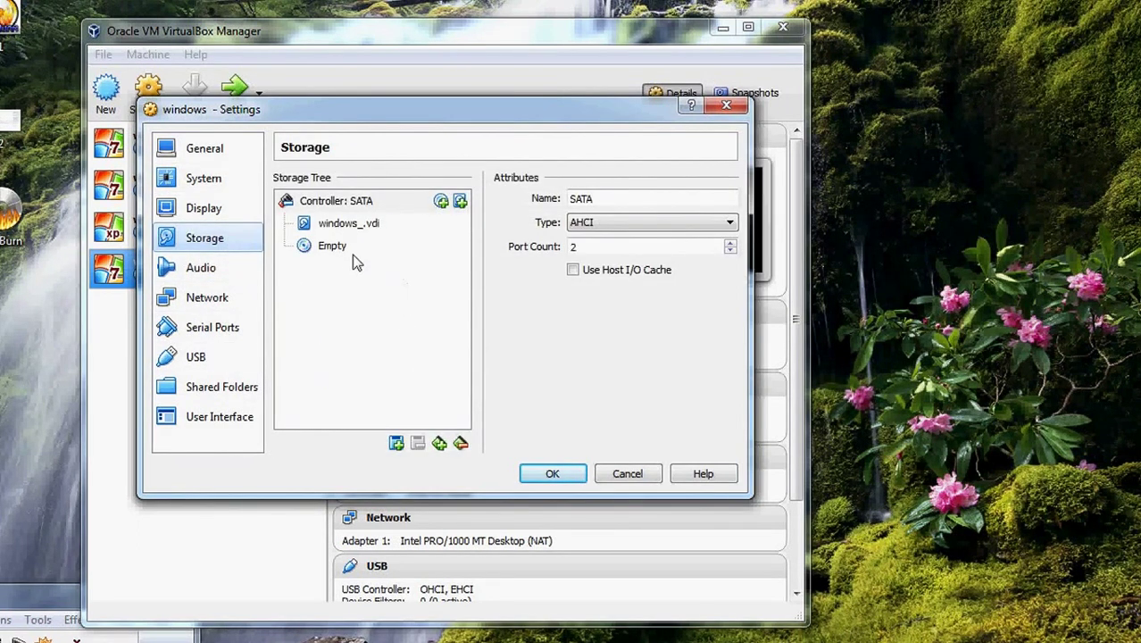
click(440, 201)
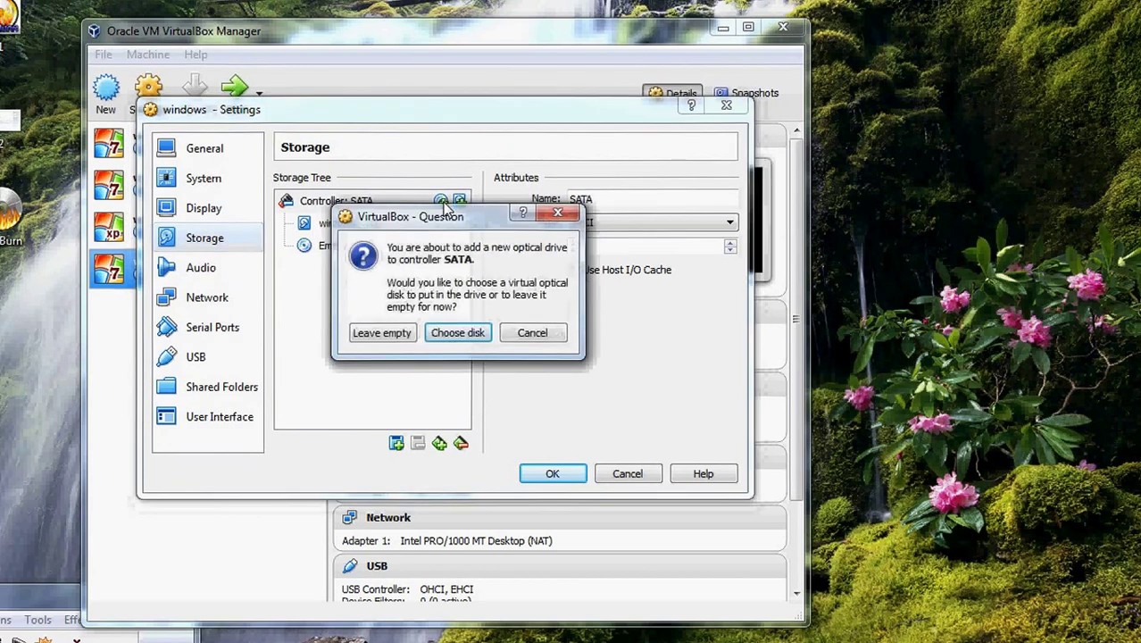
click(458, 334)
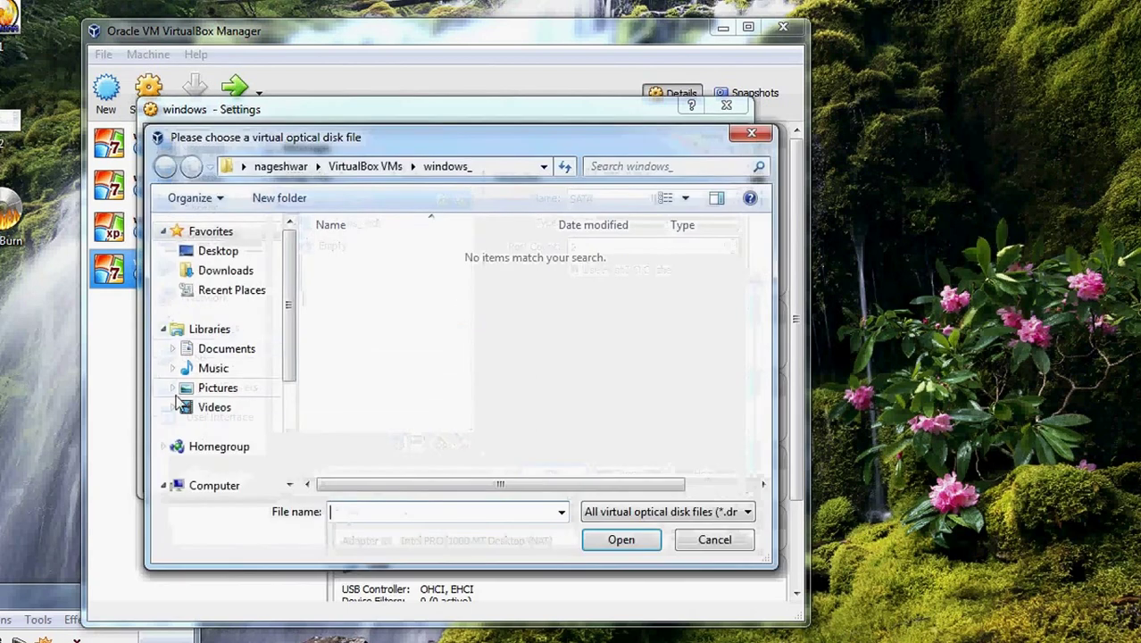
drag(287, 309, 298, 426)
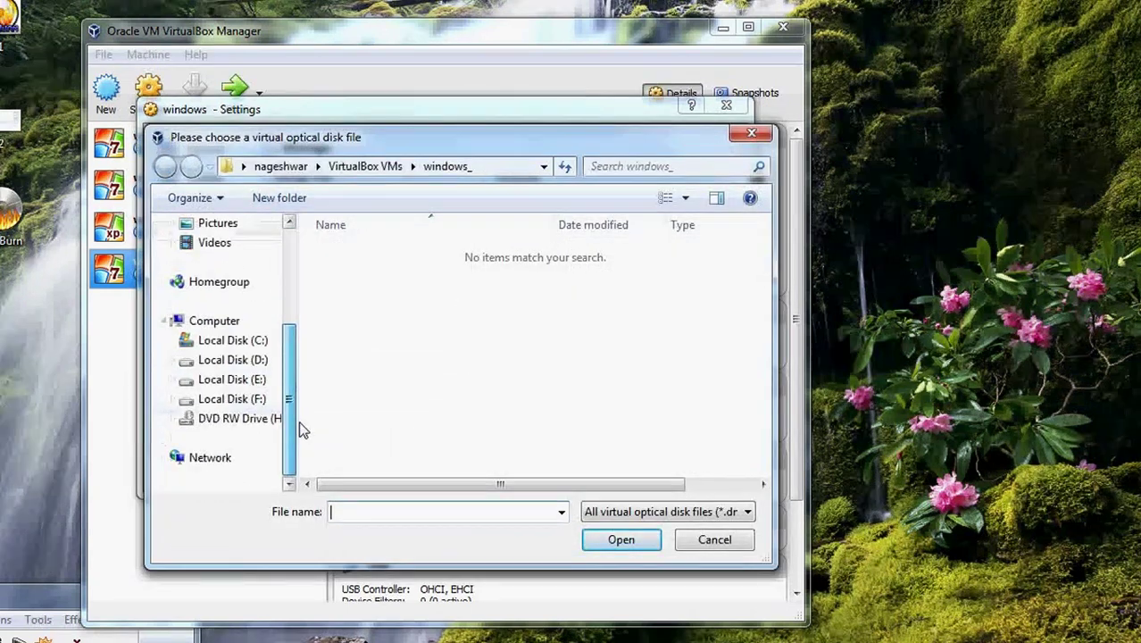
click(252, 386)
click(344, 291)
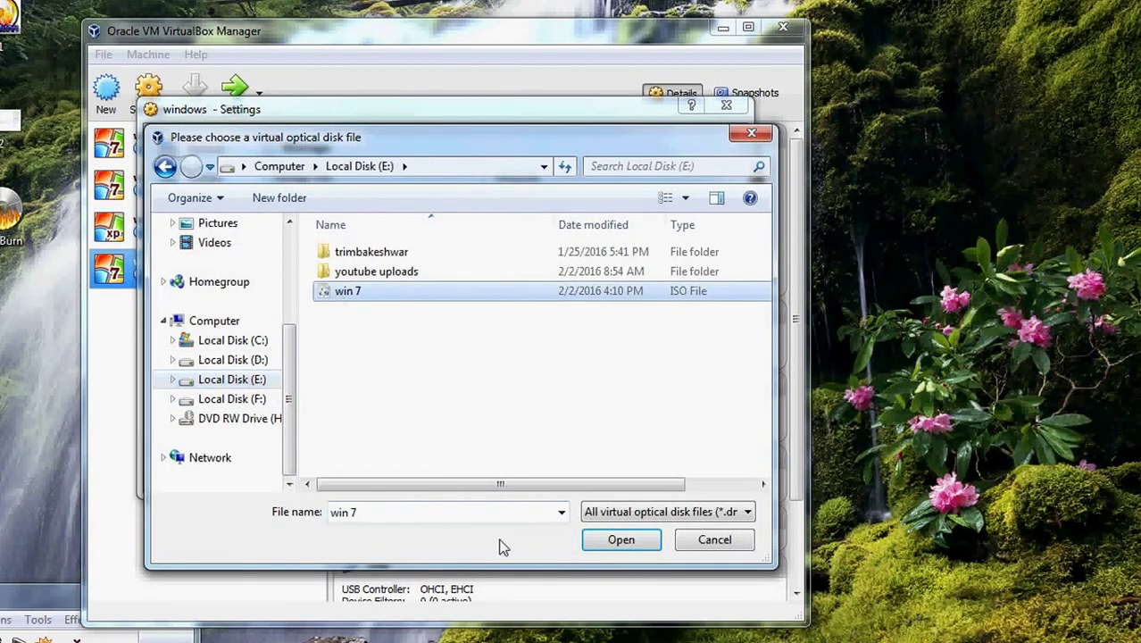
click(616, 541)
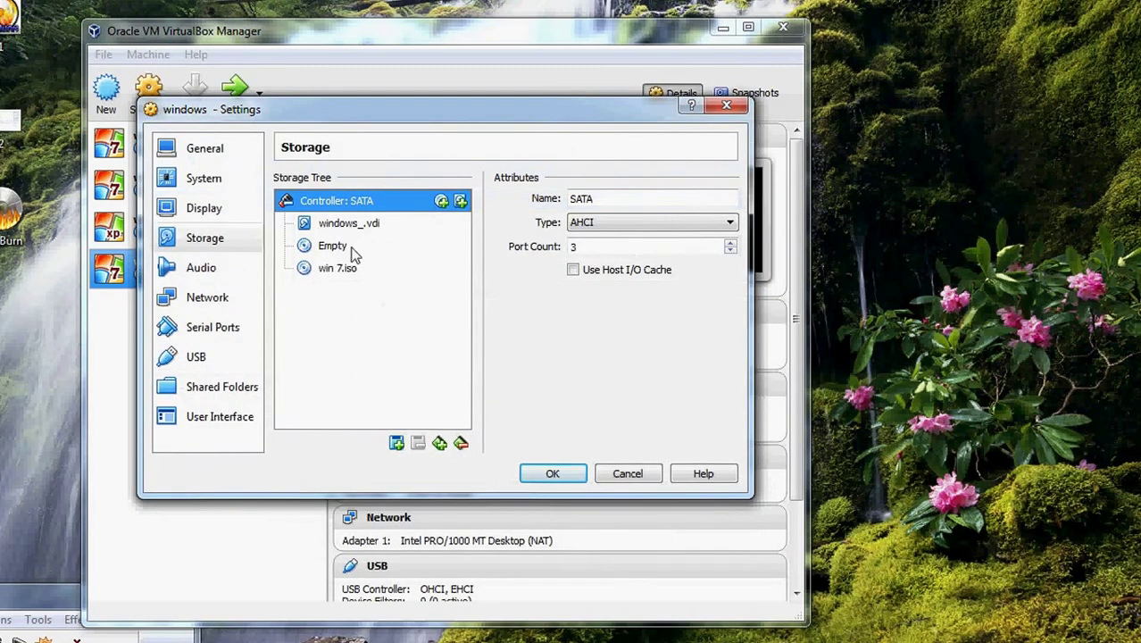
- Remove the empty optical drive from the SATA controller and save the machine's settings
click(332, 244)
right_click(332, 247)
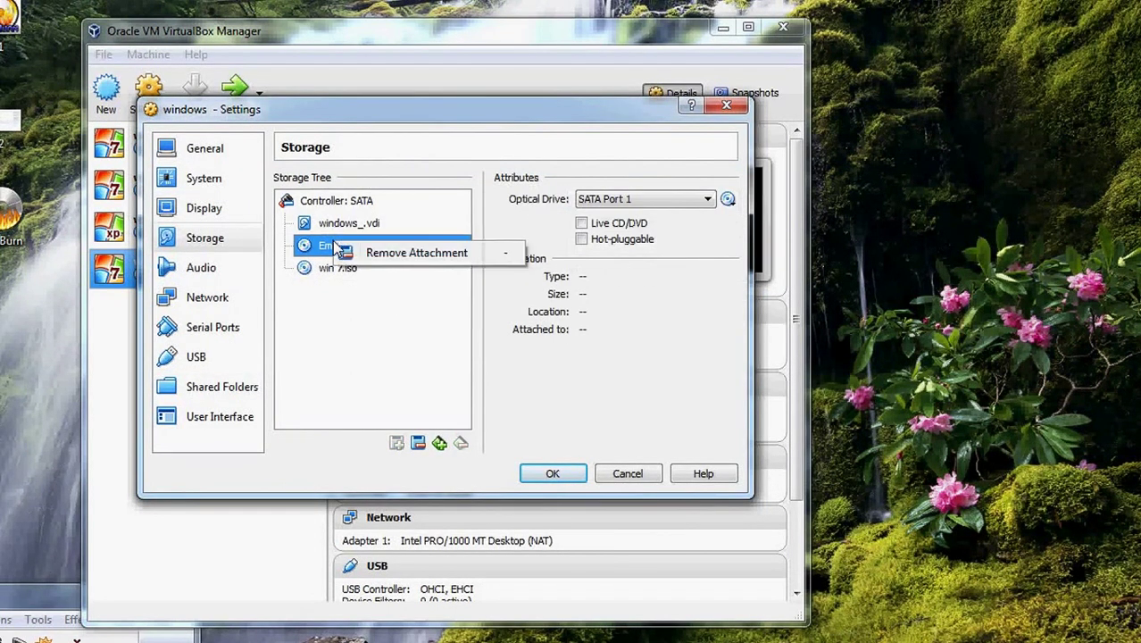
click(409, 253)
click(547, 473)
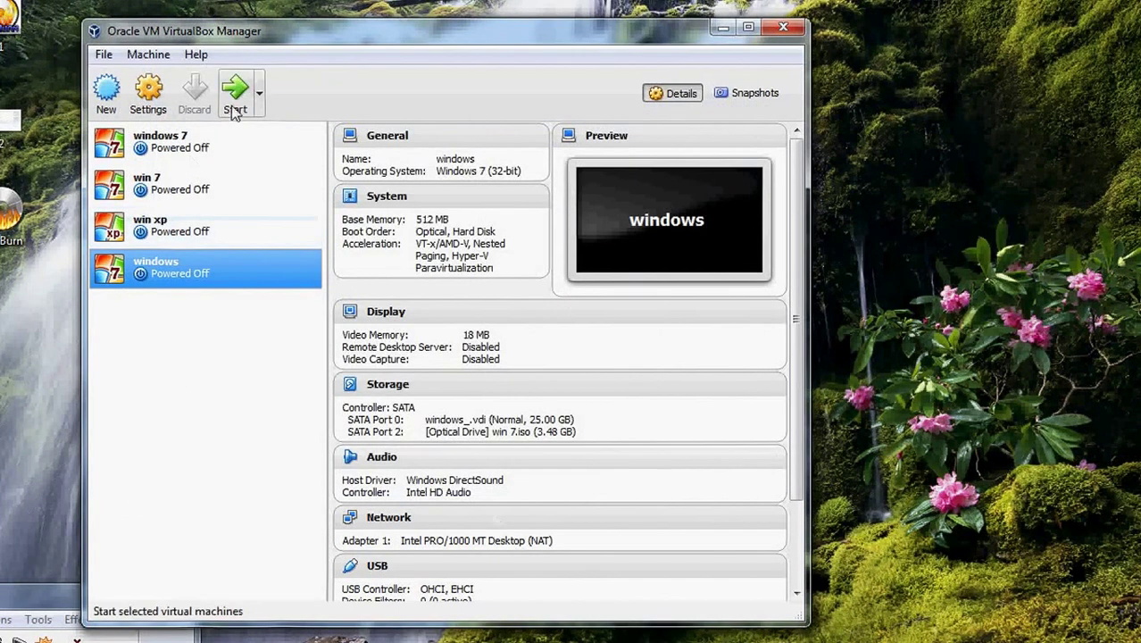
- Start the virtual machine named windows and maximize its window
click(237, 100)
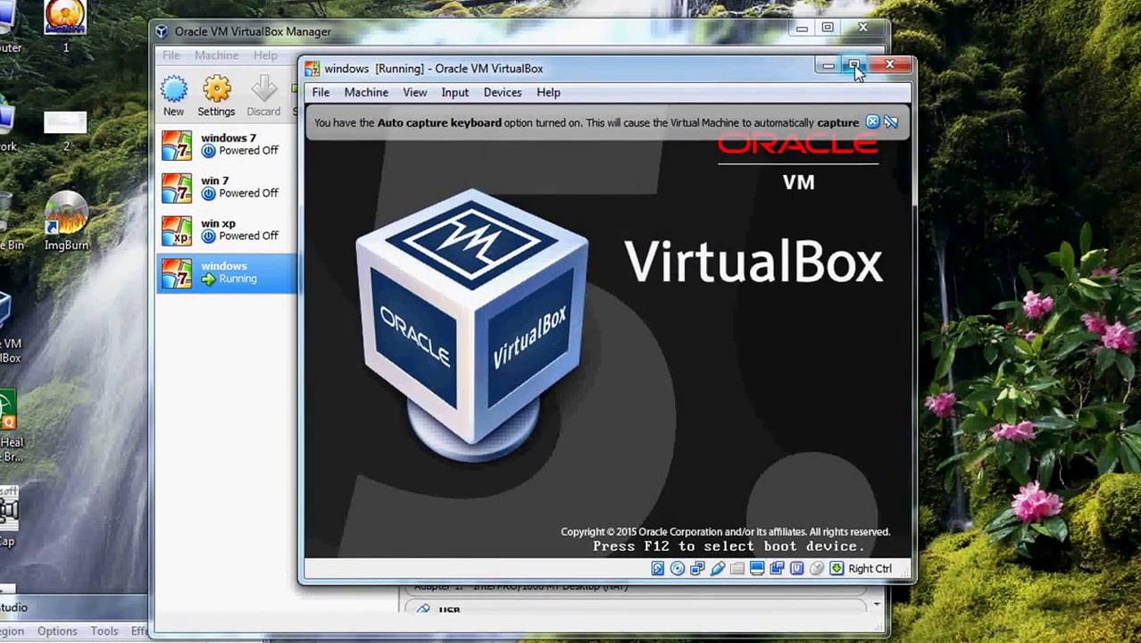
click(853, 65)
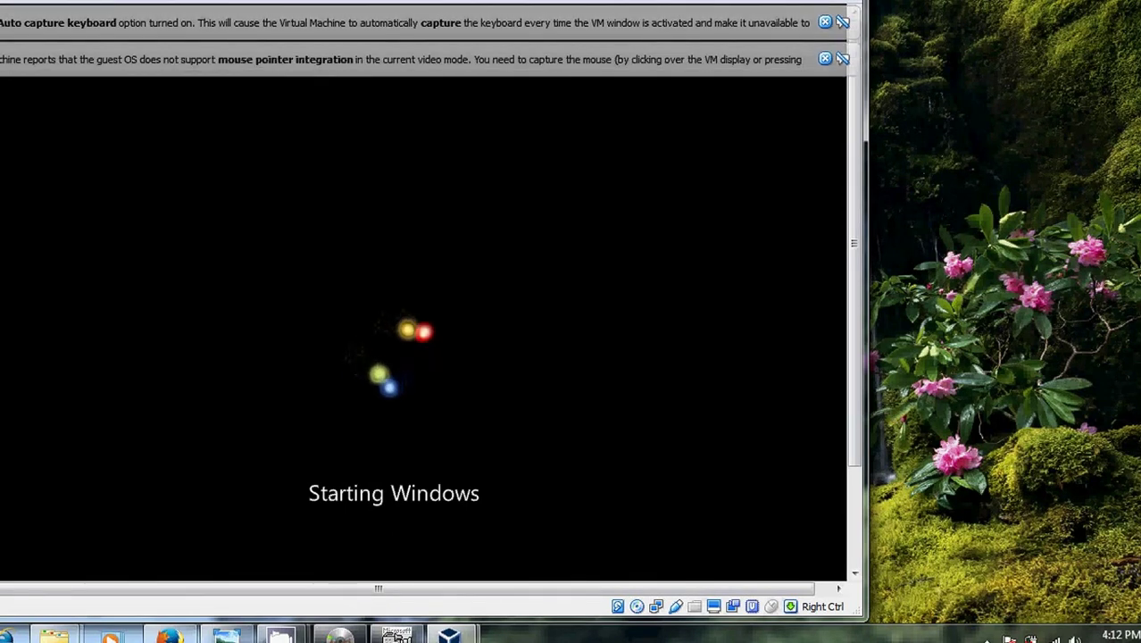
- Minimize the VirtualBox Manager and switch to the ImgBurn logo picture in the photo viewer
click(449, 636)
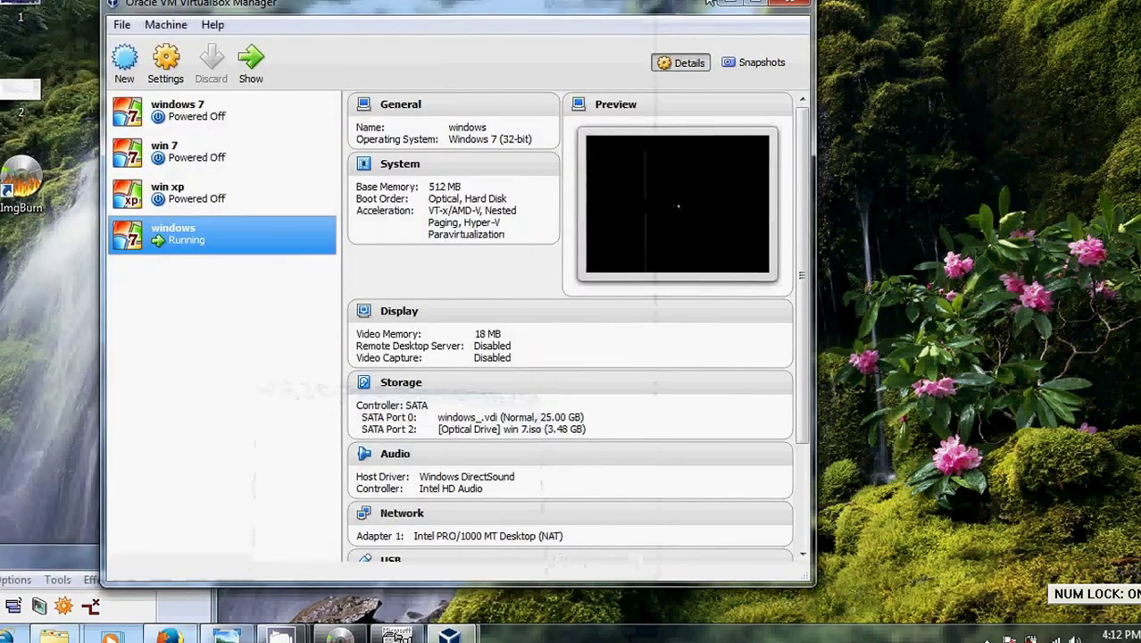
click(731, 3)
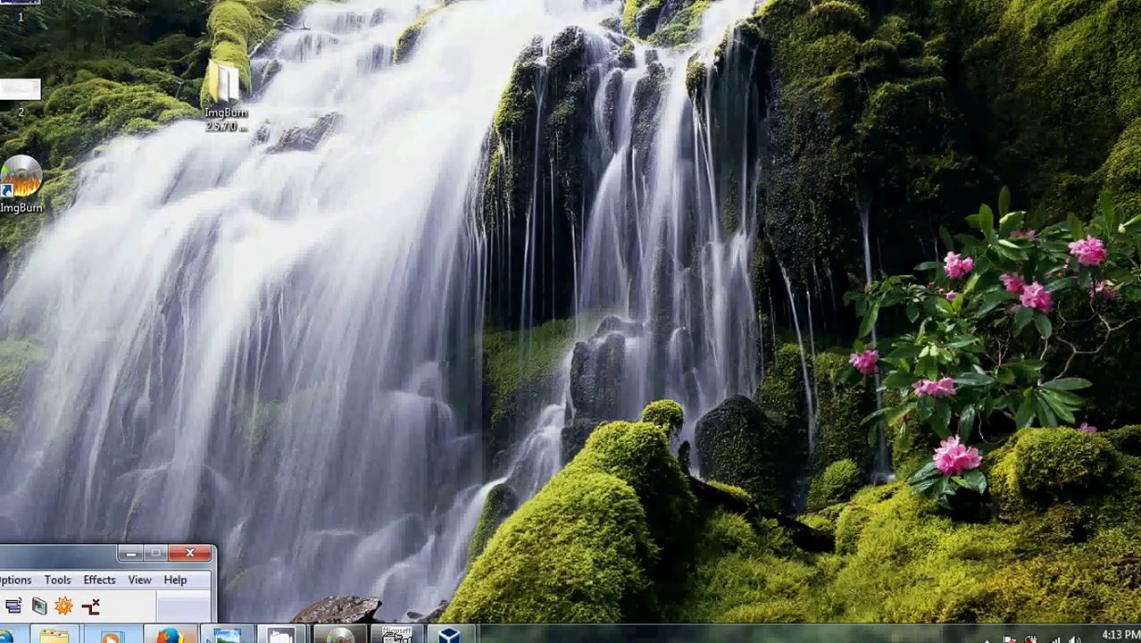
click(226, 636)
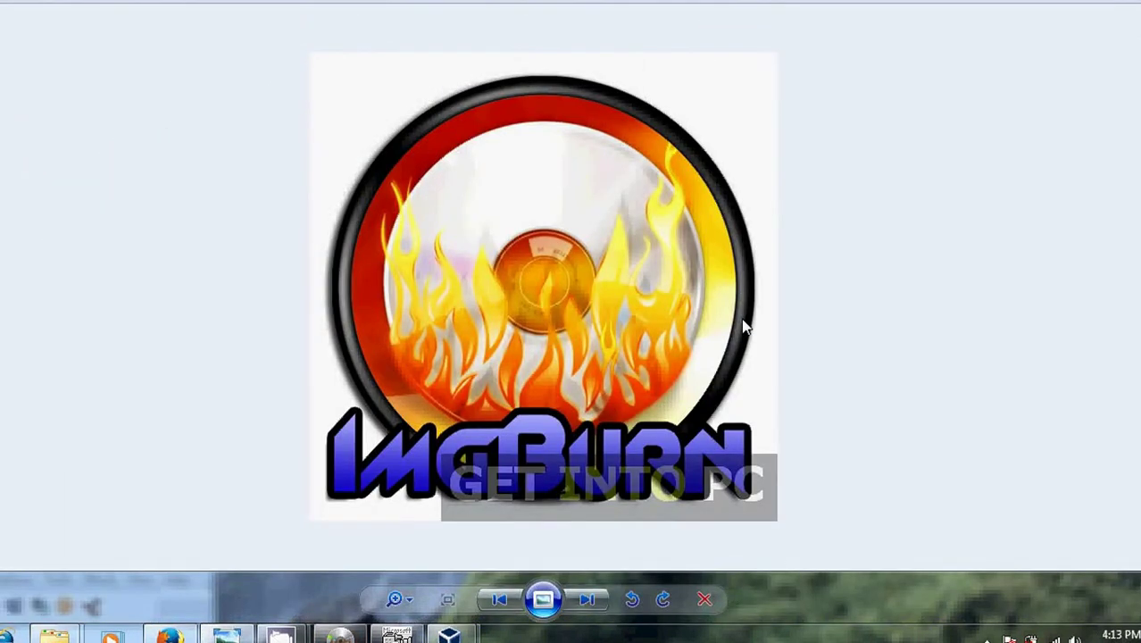